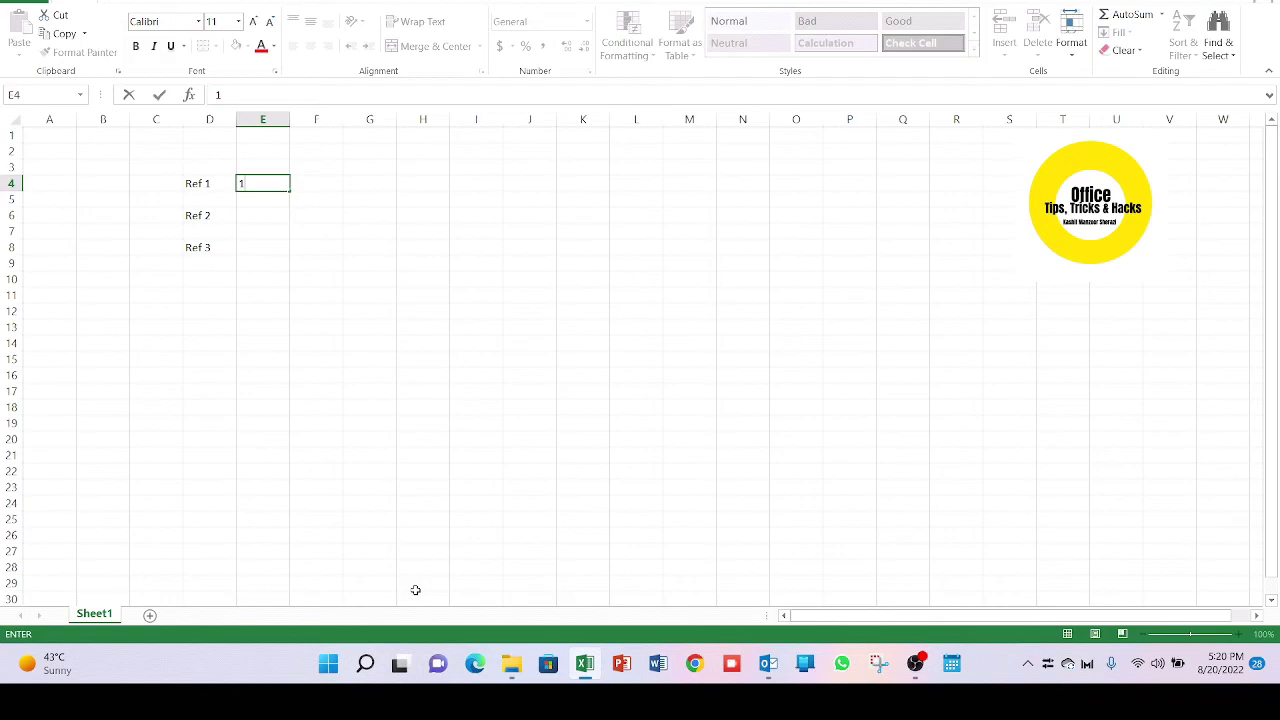
- Commit the value 1 in cell E4 beside Ref 1 and insert a comment on that cell
{"action": "left_click", "coordinate": [266, 197]}
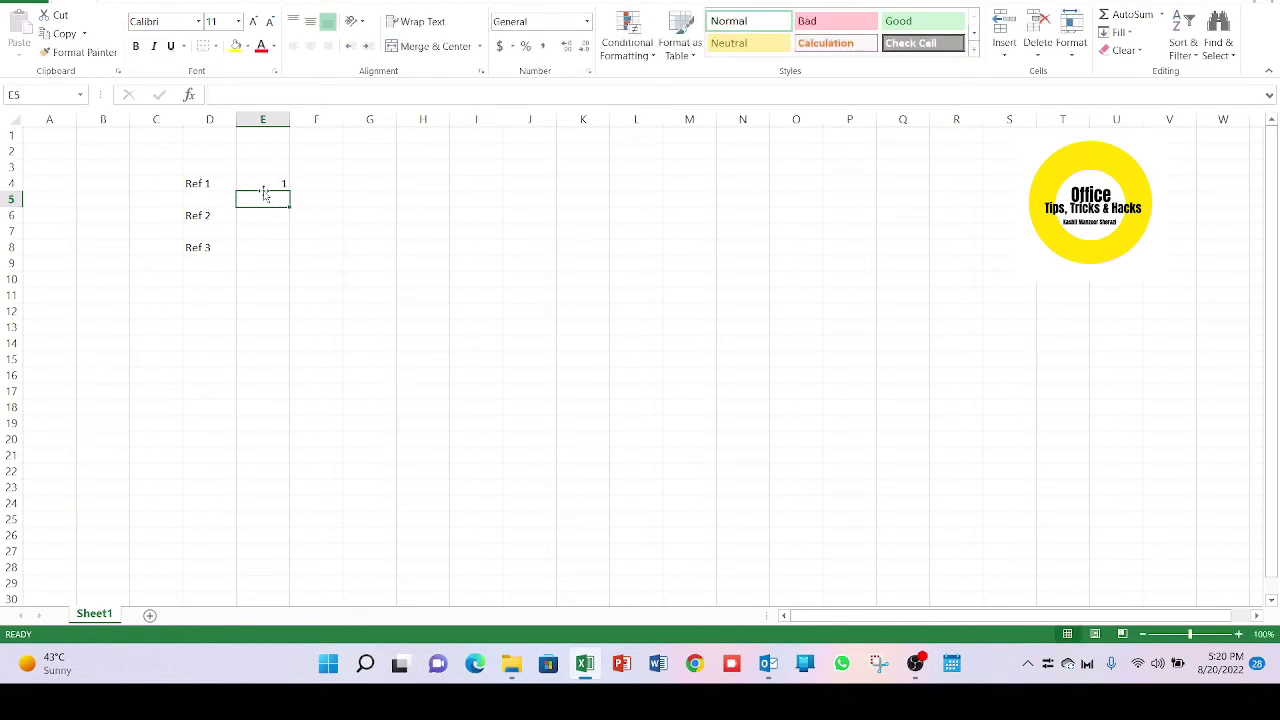
{"action": "left_click", "coordinate": [263, 185]}
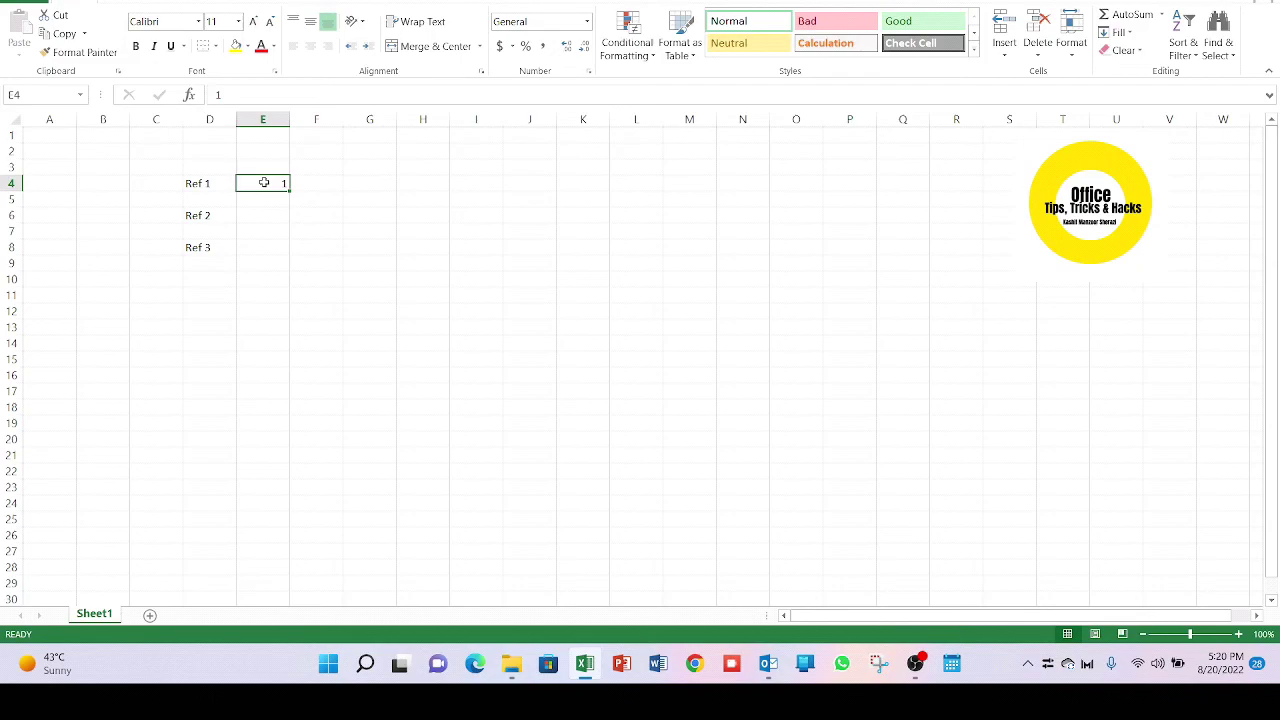
{"action": "right_click", "coordinate": [264, 182]}
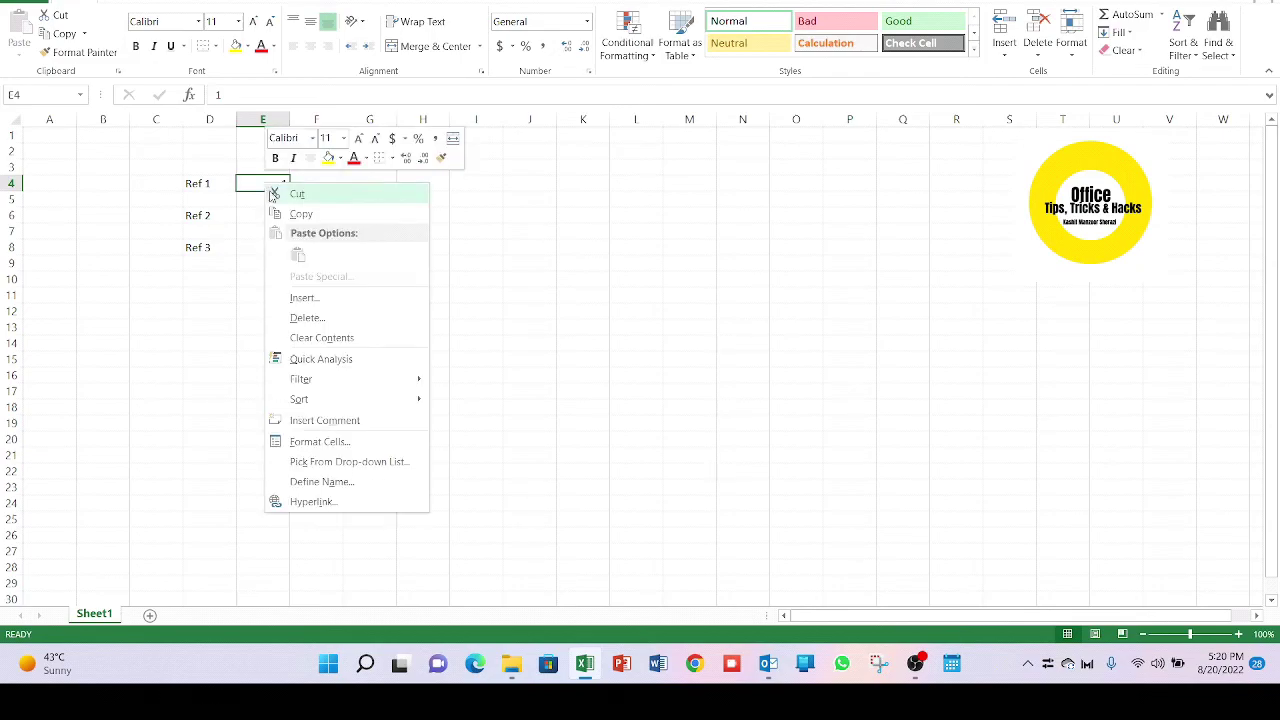
{"action": "left_click", "coordinate": [322, 420]}
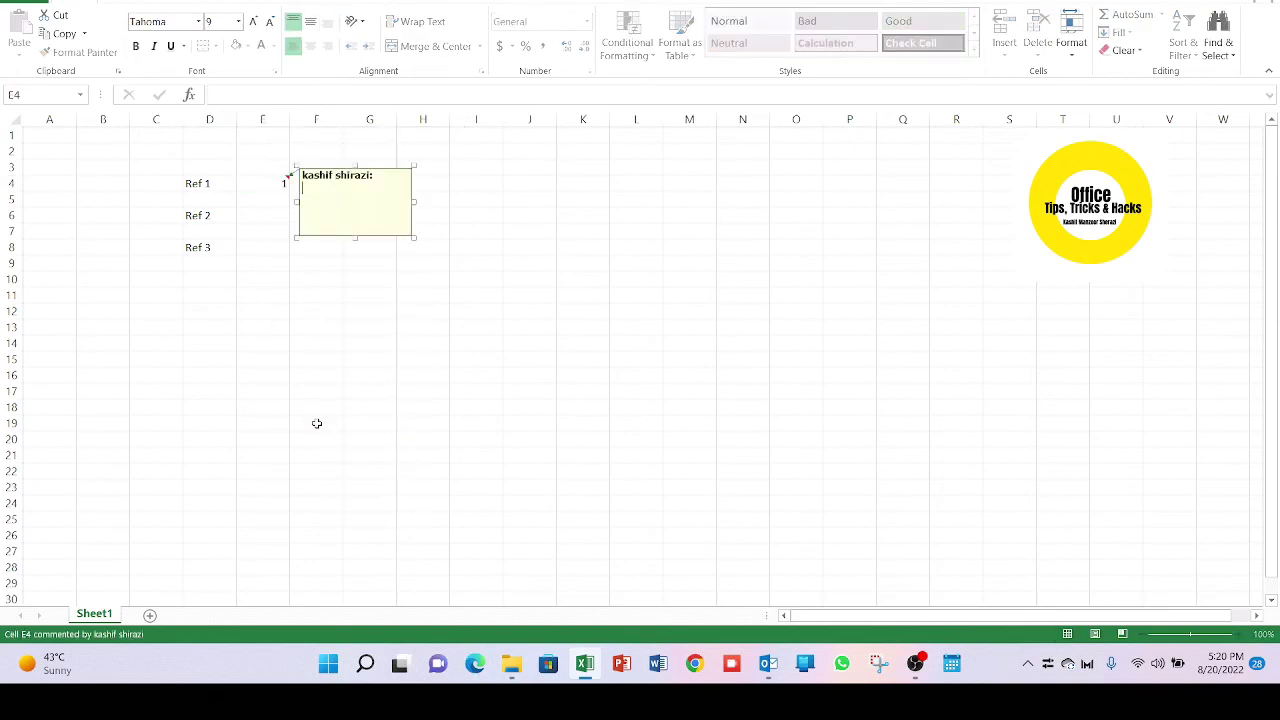
- Replace the default author name in cell E4's comment with the text "Ref" and finish editing the comment
{"action": "left_click", "coordinate": [392, 177]}
{"action": "key", "text": "BackSpace"}
{"action": "key", "text": "BackSpace"}
{"action": "key", "text": "BackSpace"}
{"action": "key", "text": "BackSpace"}
{"action": "key", "text": "BackSpace"}
{"action": "key", "text": "BackSpace"}
{"action": "key", "text": "BackSpace"}
{"action": "key", "text": "BackSpace"}
{"action": "key", "text": "BackSpace"}
{"action": "key", "text": "BackSpace"}
{"action": "key", "text": "BackSpace"}
{"action": "key", "text": "BackSpace"}
{"action": "key", "text": "BackSpace"}
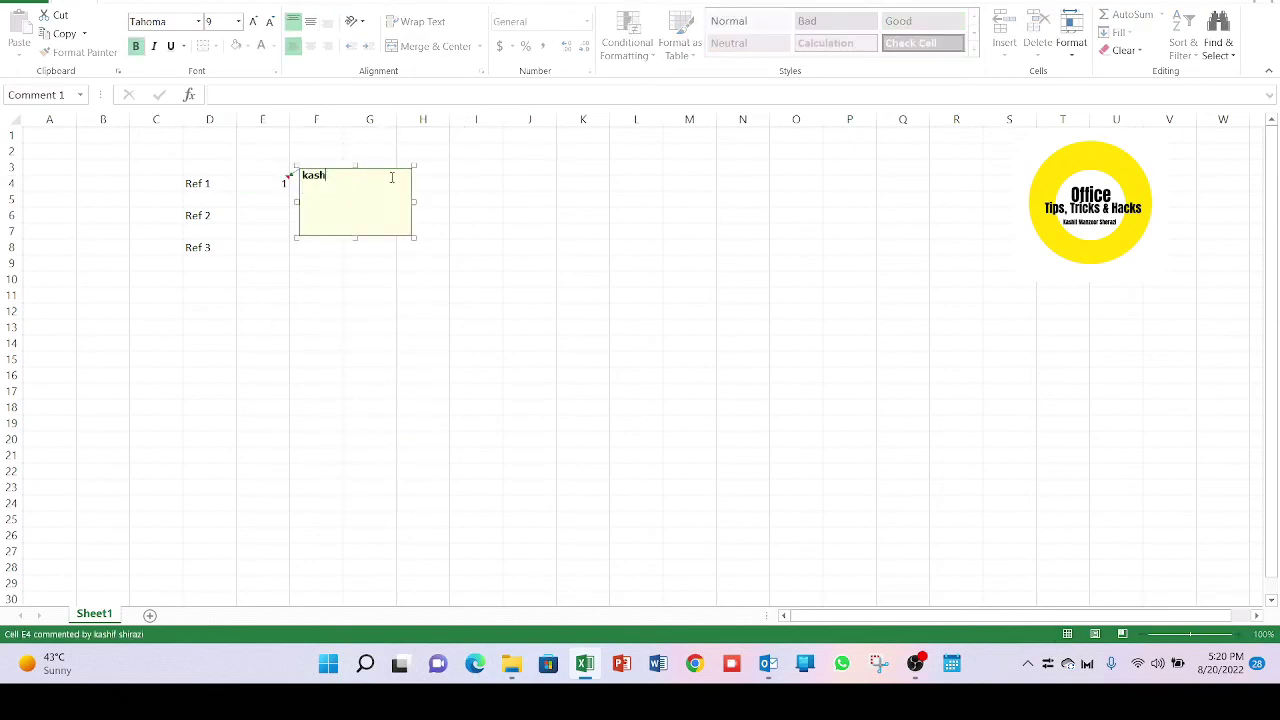
{"action": "key", "text": "BackSpace"}
{"action": "type", "text": "Ref"}
{"action": "key", "text": "F1"}
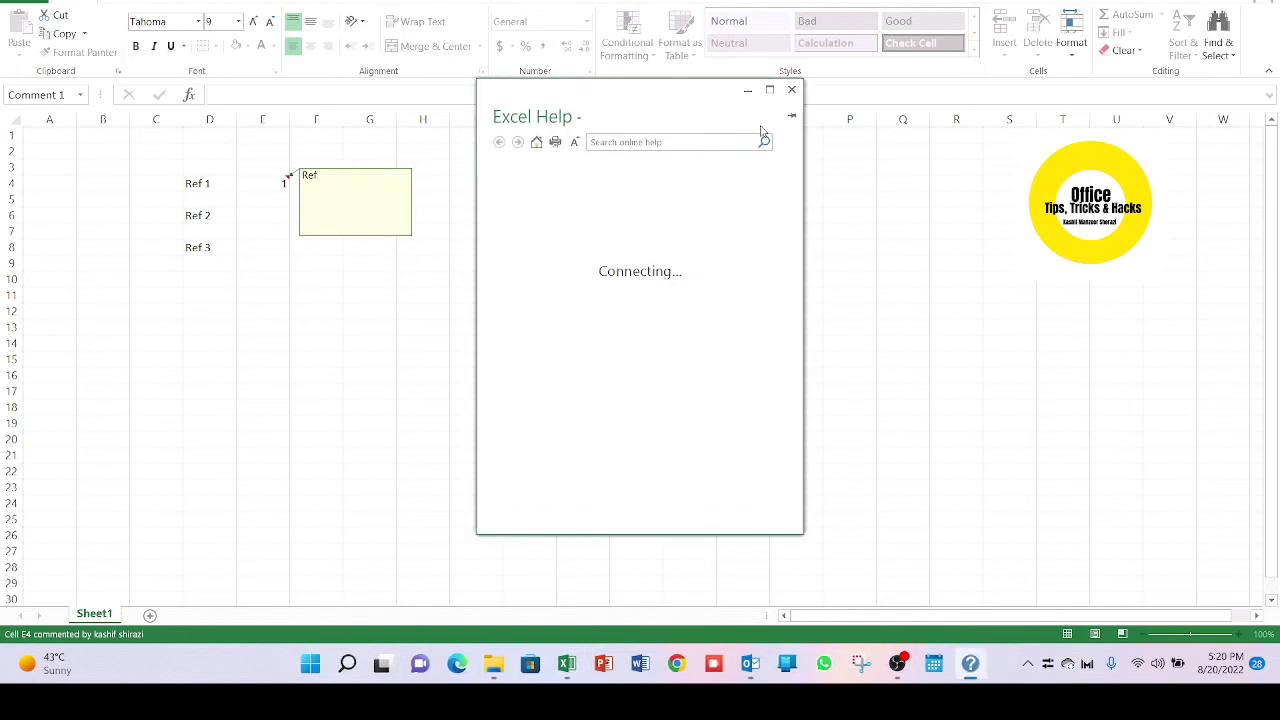
{"action": "left_click", "coordinate": [791, 89]}
{"action": "left_click_drag", "start_coordinate": [434, 290], "coordinate": [370, 295]}
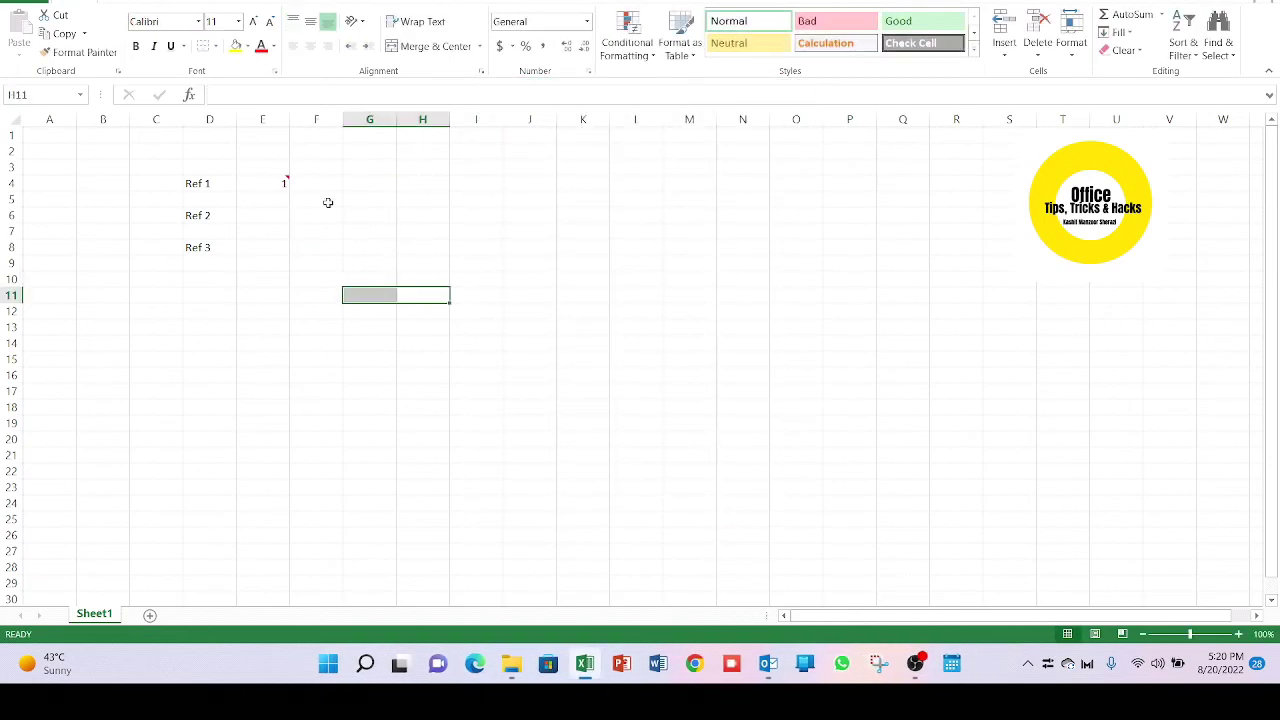
- Reopen the comment on cell E4 for editing and bring up the picture fill effects in its comment formatting
{"action": "left_click", "coordinate": [265, 181]}
{"action": "right_click", "coordinate": [277, 182]}
{"action": "left_click", "coordinate": [332, 420]}
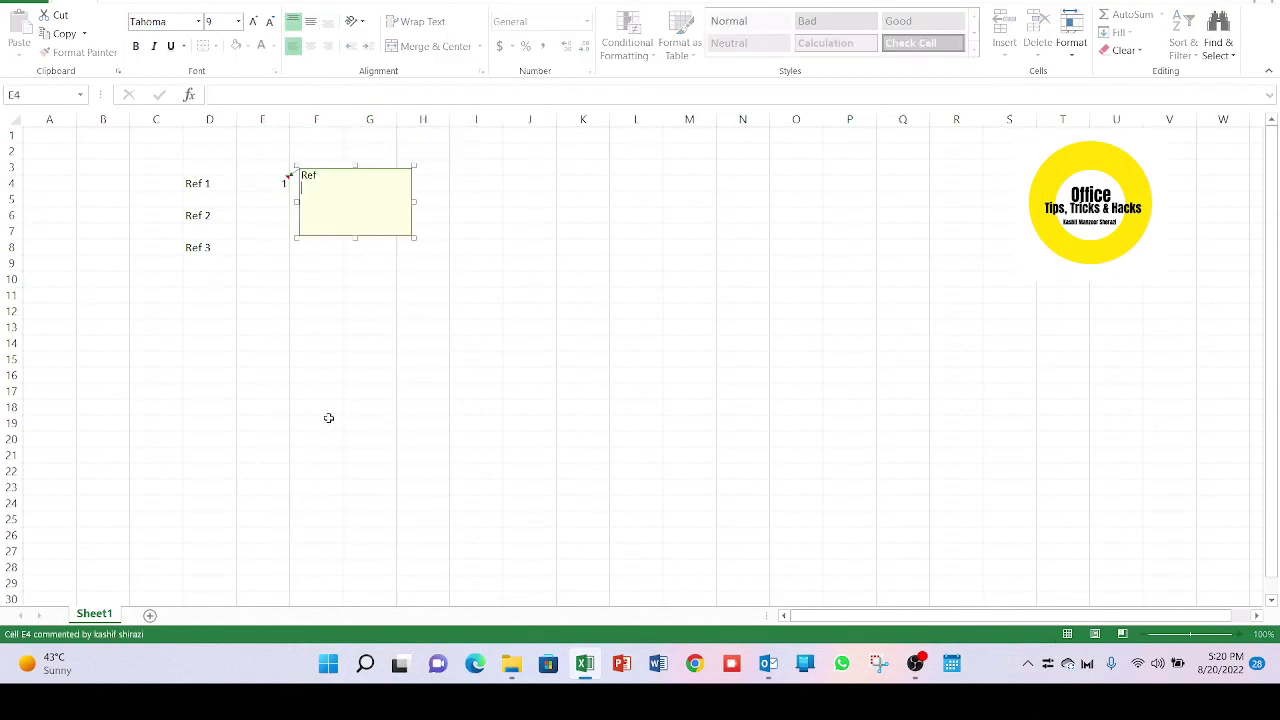
{"action": "right_click", "coordinate": [376, 166]}
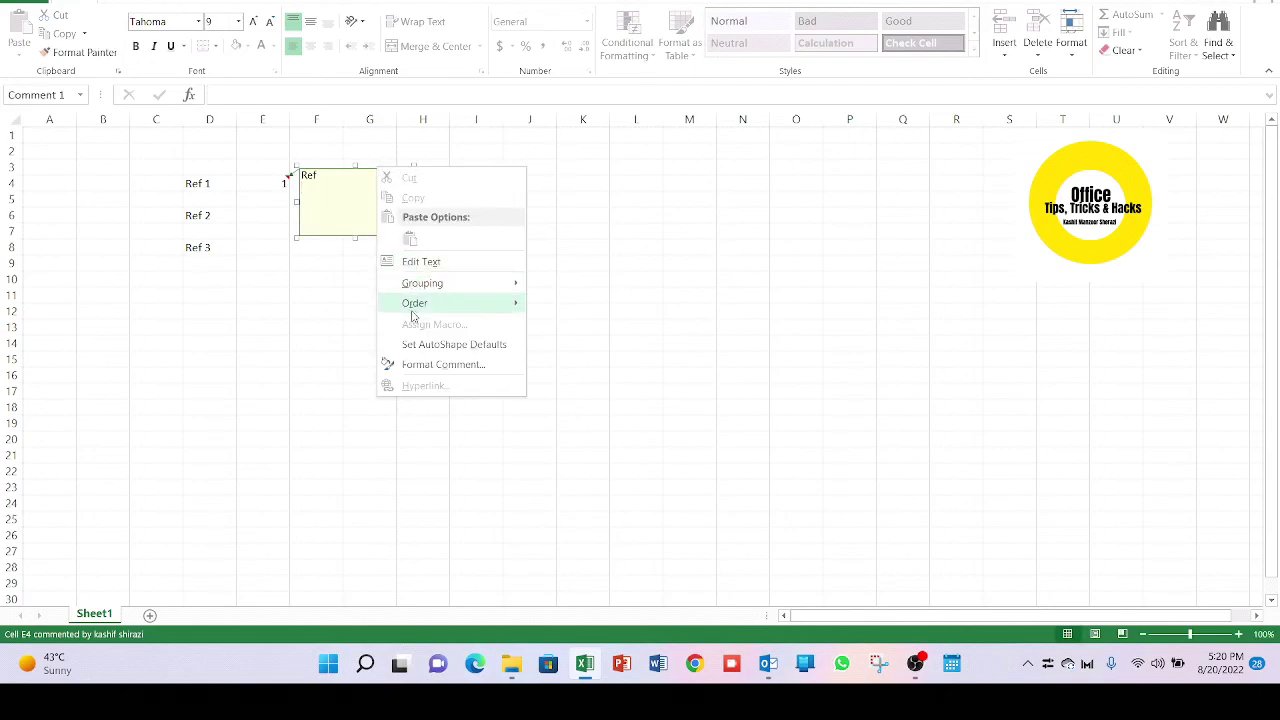
{"action": "left_click", "coordinate": [422, 366]}
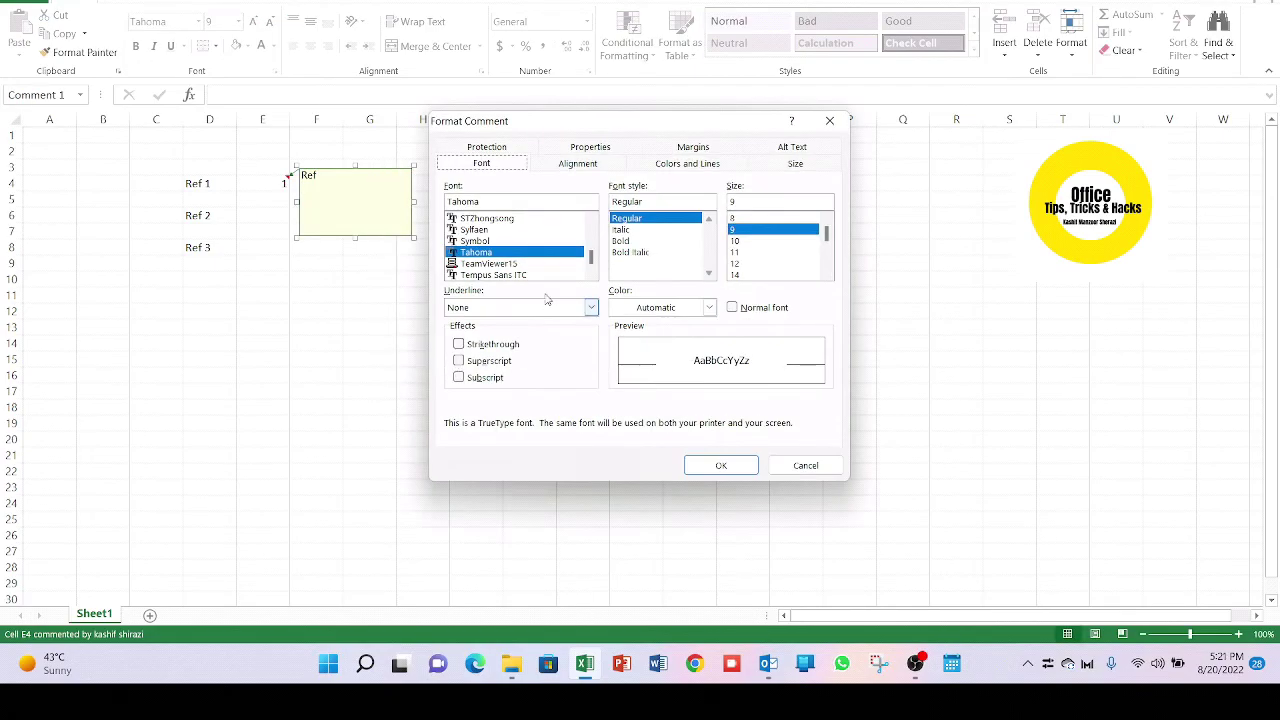
{"action": "left_click", "coordinate": [679, 166]}
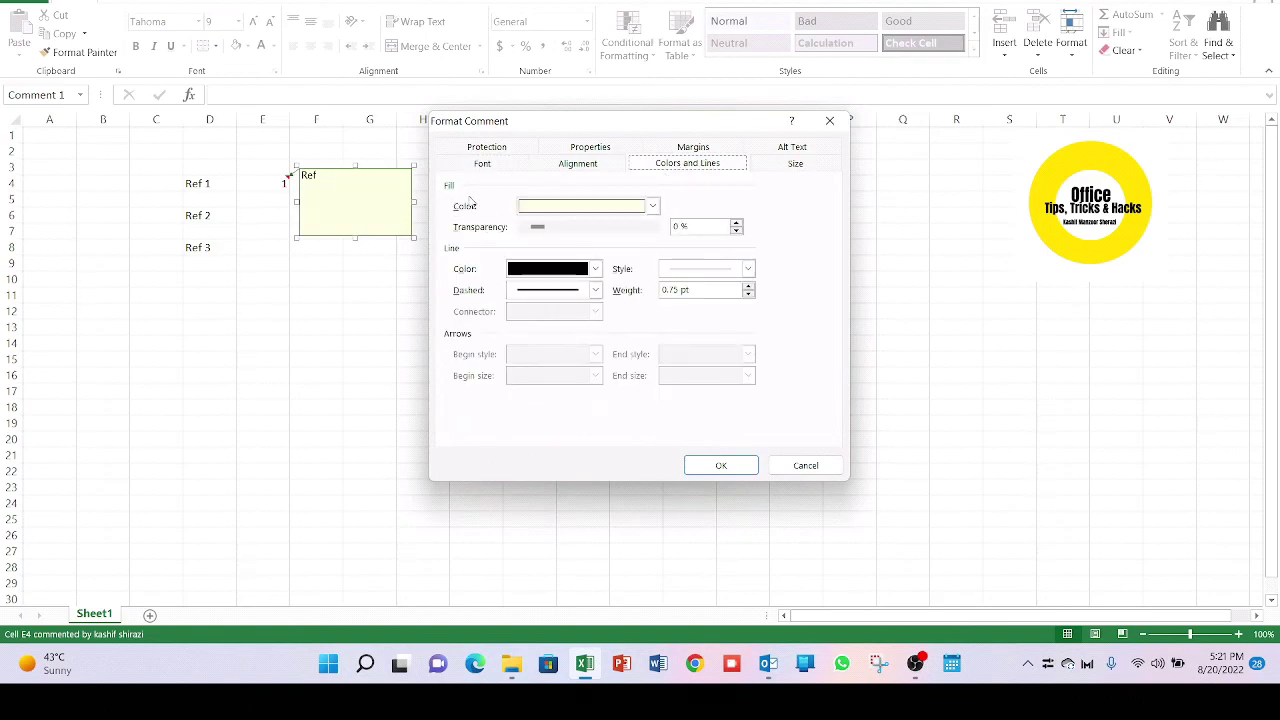
{"action": "left_click", "coordinate": [652, 206]}
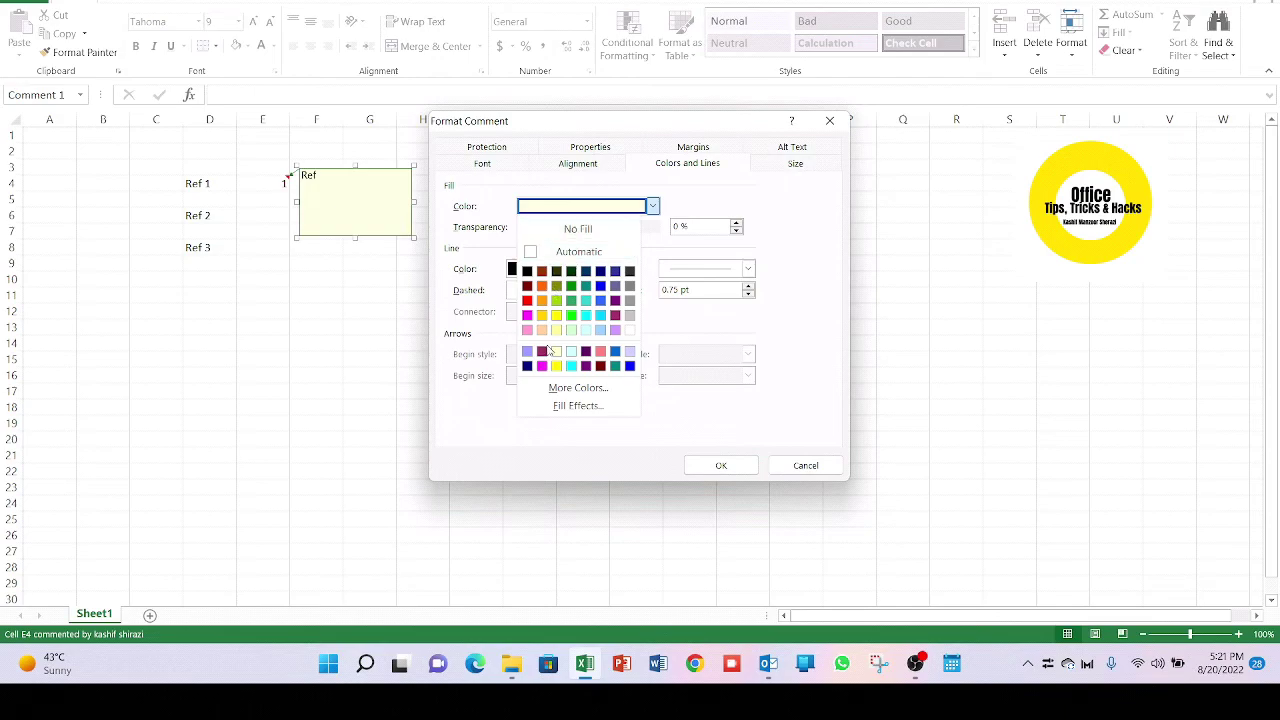
{"action": "left_click", "coordinate": [562, 406]}
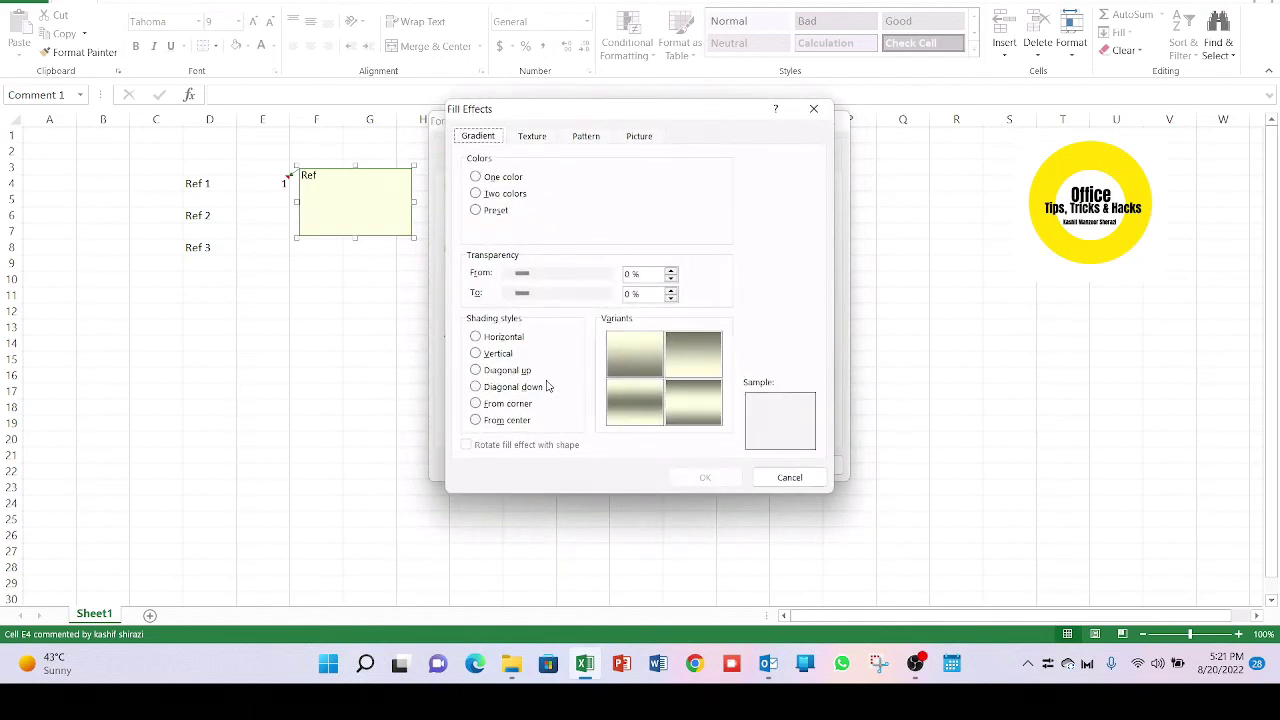
{"action": "left_click", "coordinate": [649, 137]}
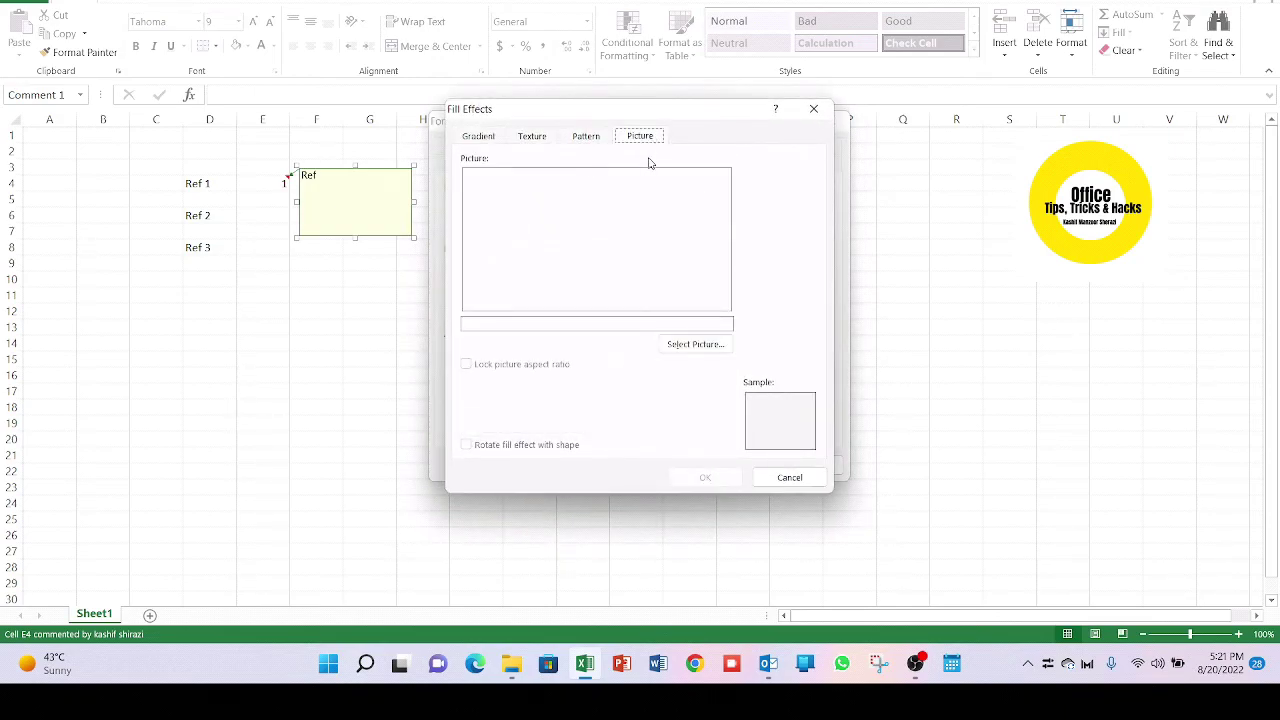
- Fill the E4 comment with the yellow "Office Tips, Tricks & Hacks" image file from the Desktop and apply the formatting
{"action": "left_click", "coordinate": [697, 346]}
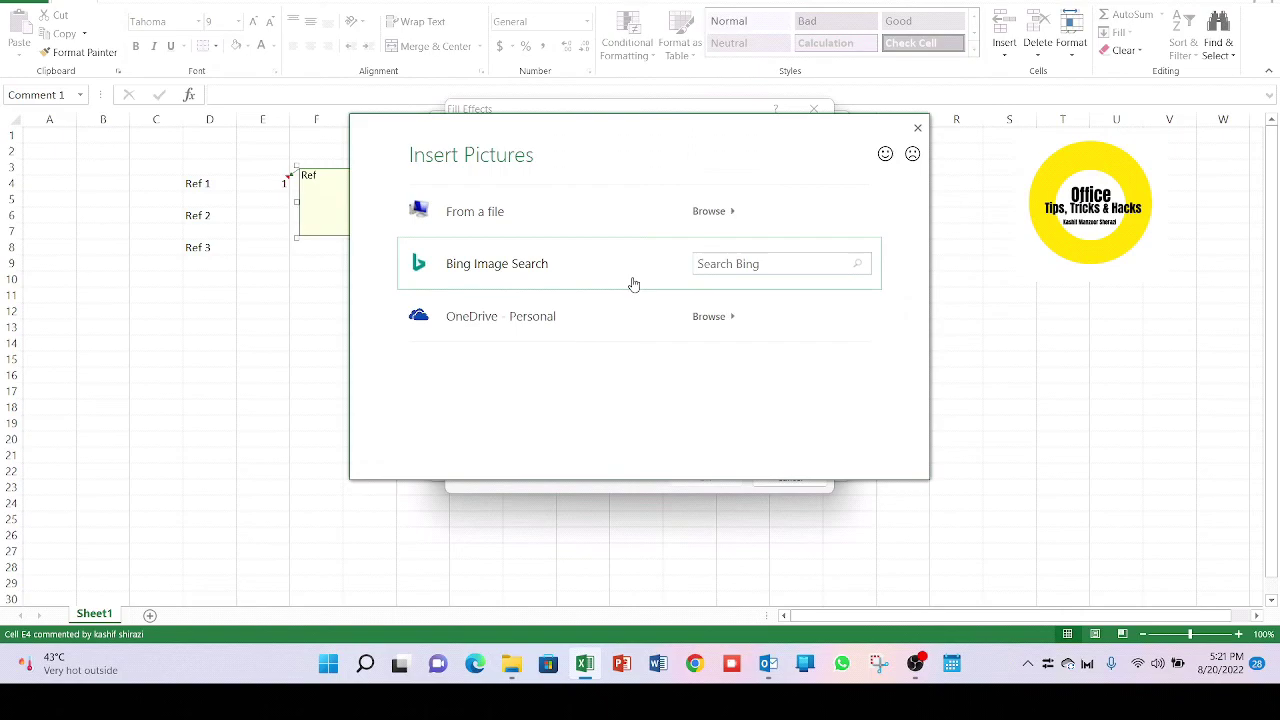
{"action": "left_click", "coordinate": [518, 216]}
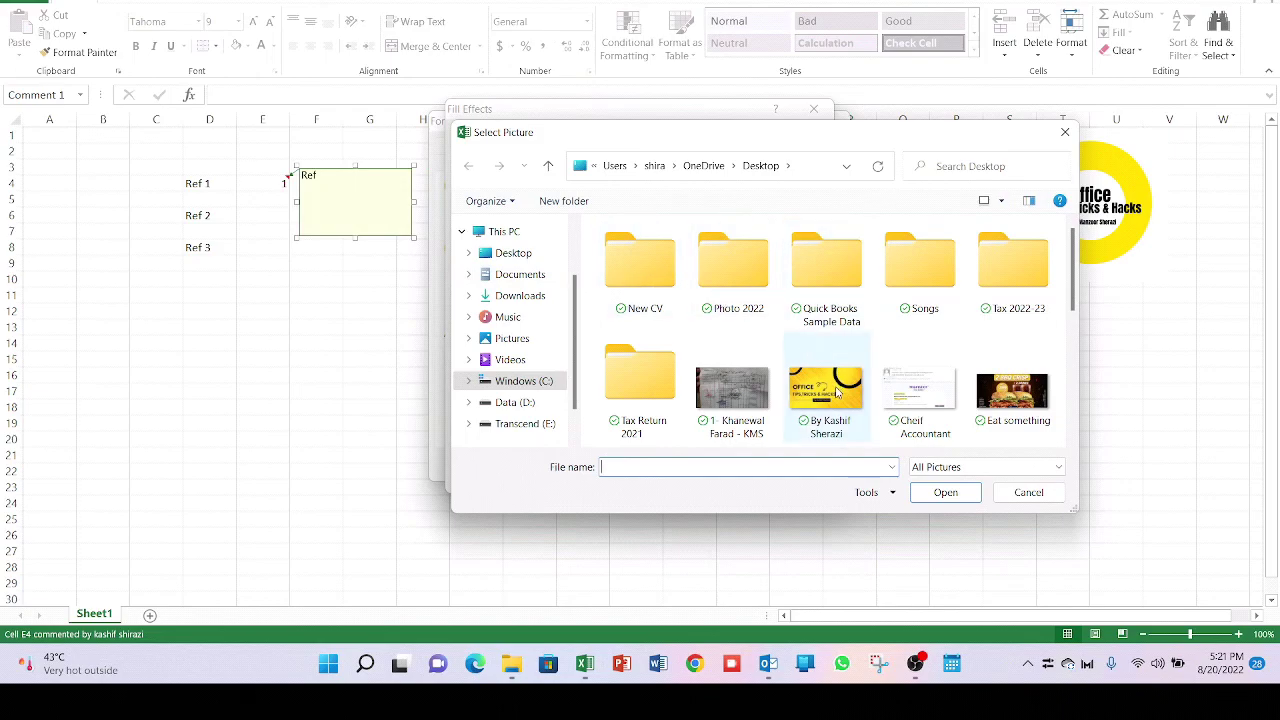
{"action": "left_click", "coordinate": [837, 393]}
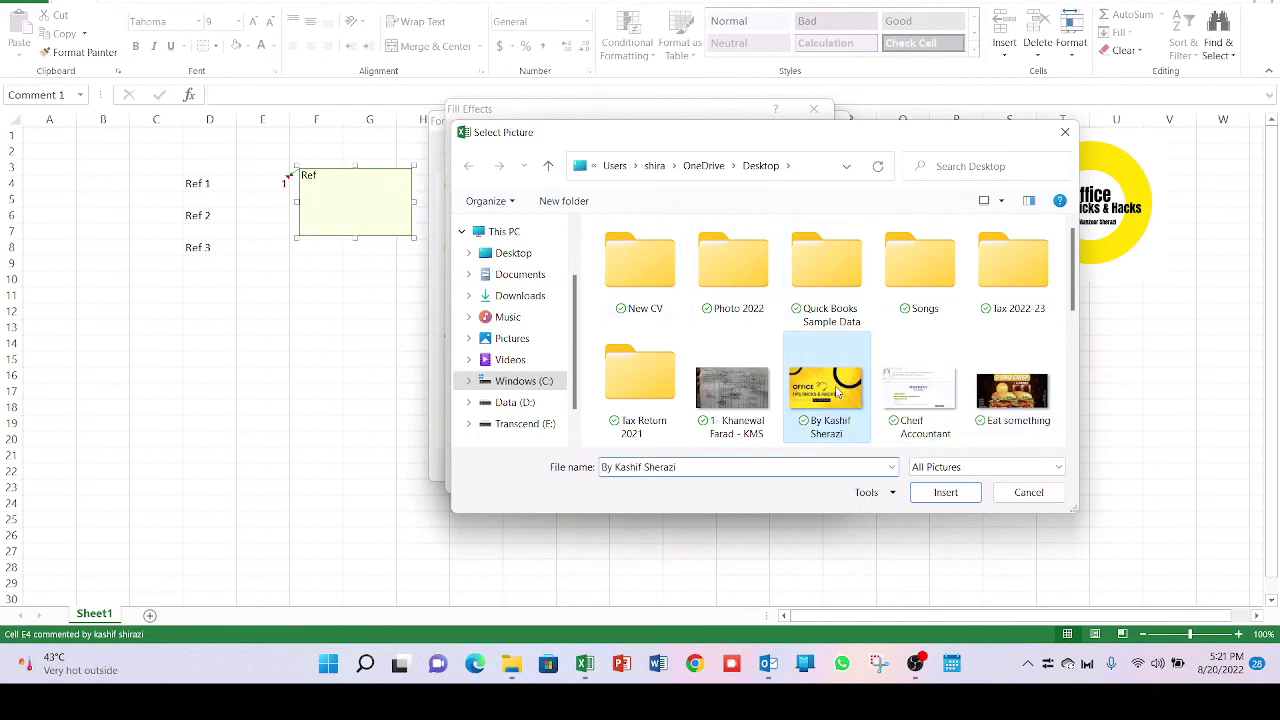
{"action": "left_click", "coordinate": [963, 494]}
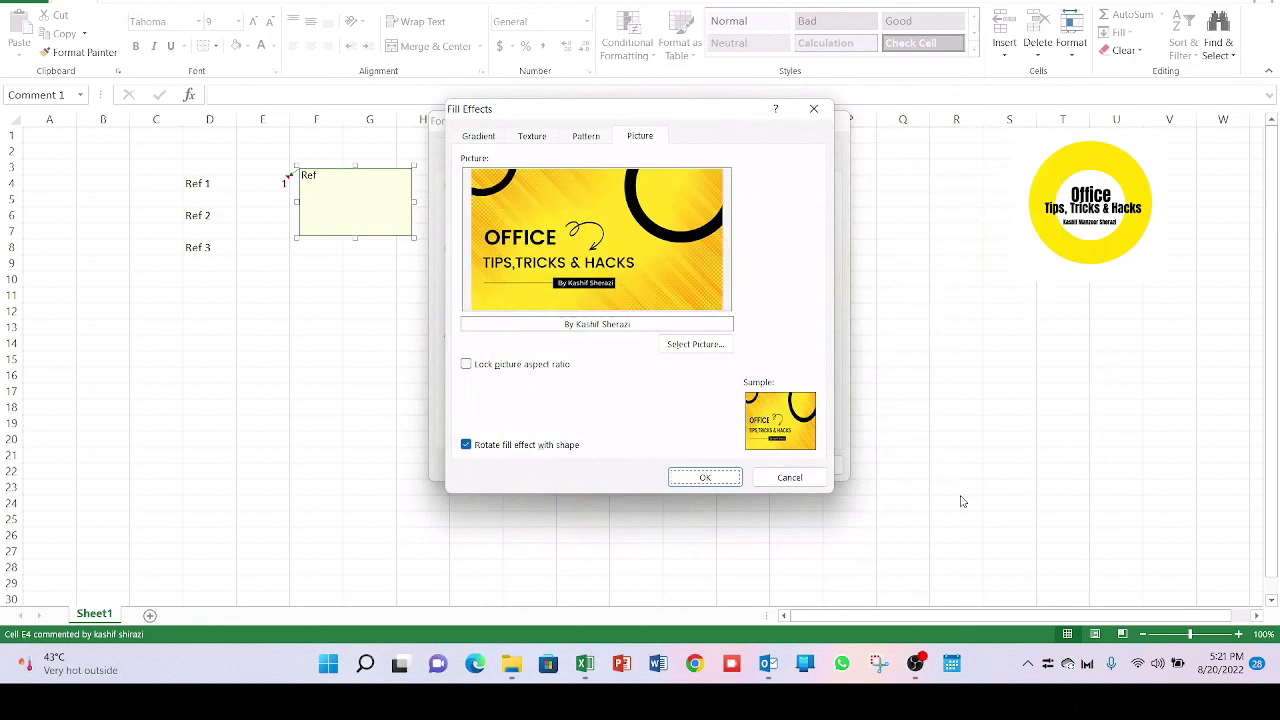
{"action": "left_click", "coordinate": [727, 482]}
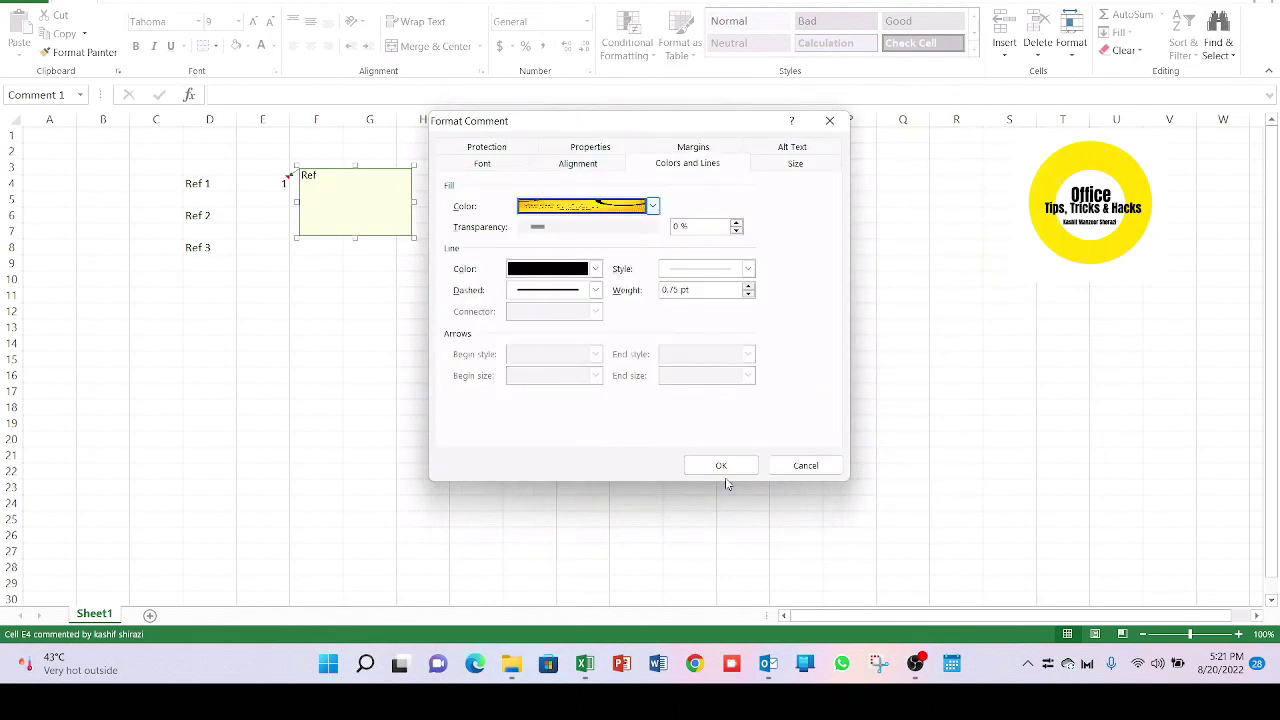
{"action": "left_click", "coordinate": [720, 466]}
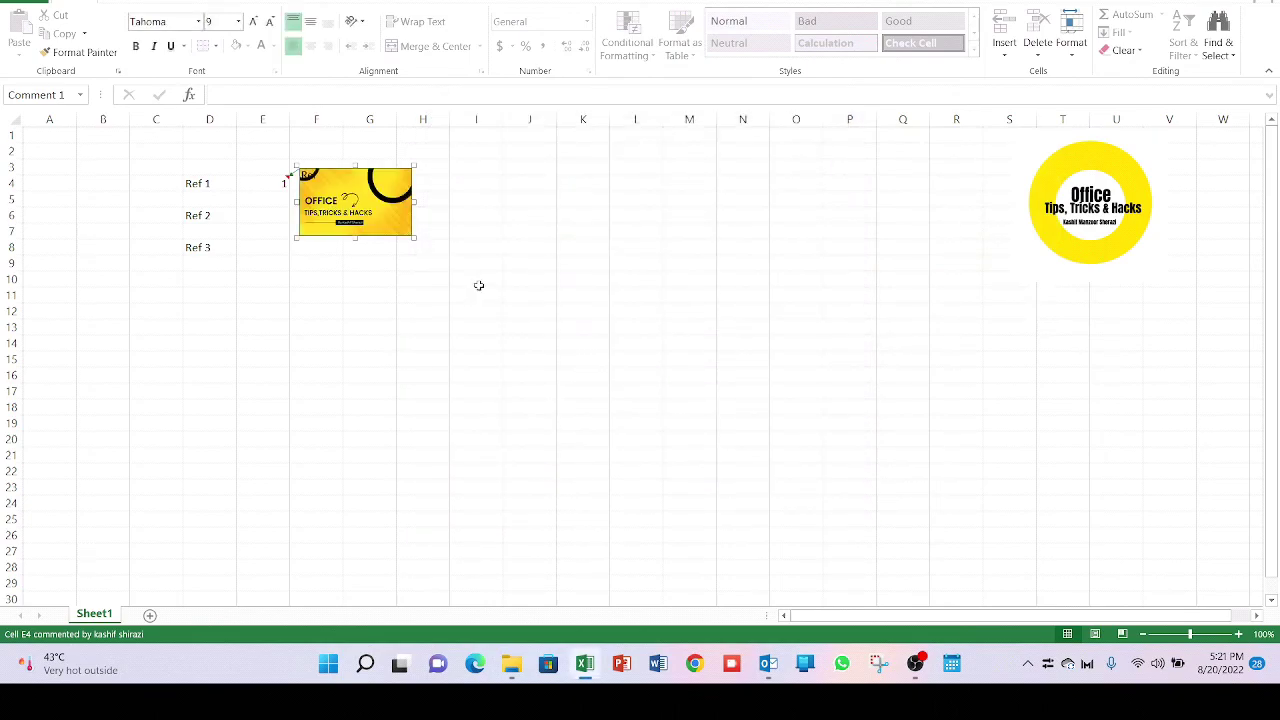
- Enlarge the E4 picture comment to span about columns F to O and rows 3 to 21, then preview it from its cell
{"action": "left_click_drag", "start_coordinate": [412, 238], "coordinate": [809, 460]}
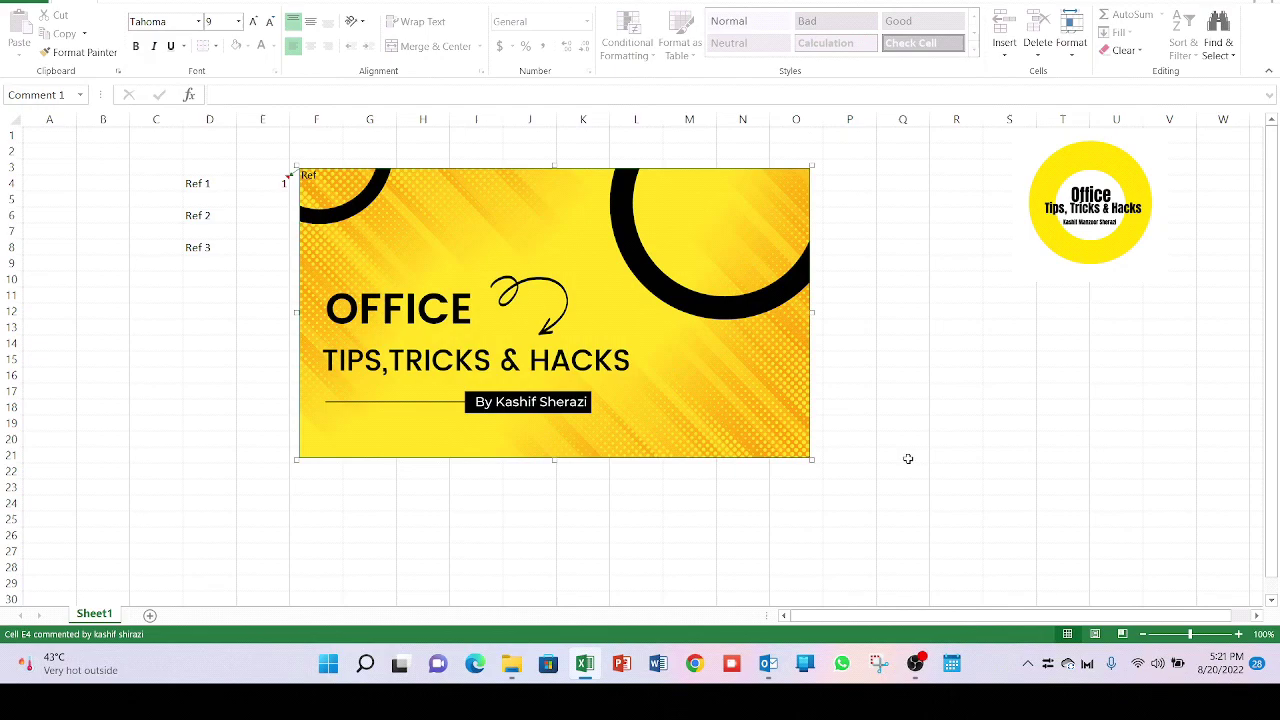
{"action": "left_click", "coordinate": [245, 183]}
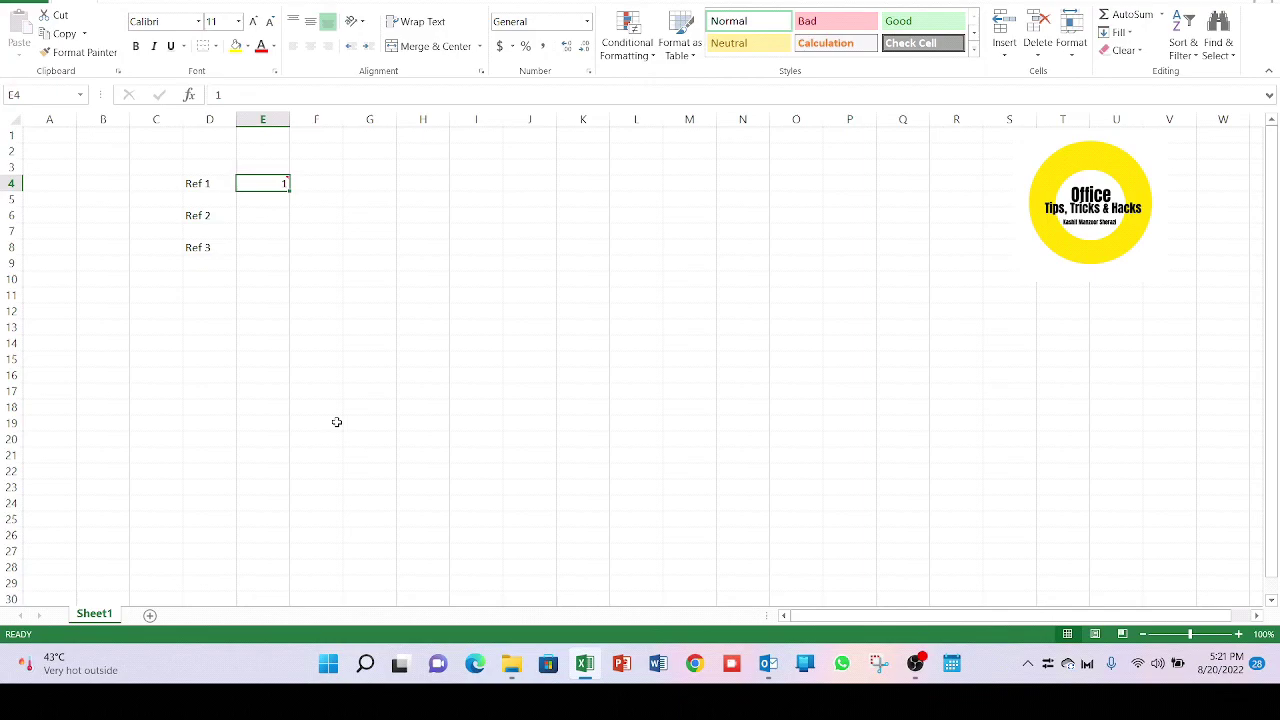
{"action": "mouse_move", "coordinate": [269, 183]}
- Enter the value 2 in cell E6 beside Ref 2
{"action": "left_click", "coordinate": [266, 213]}
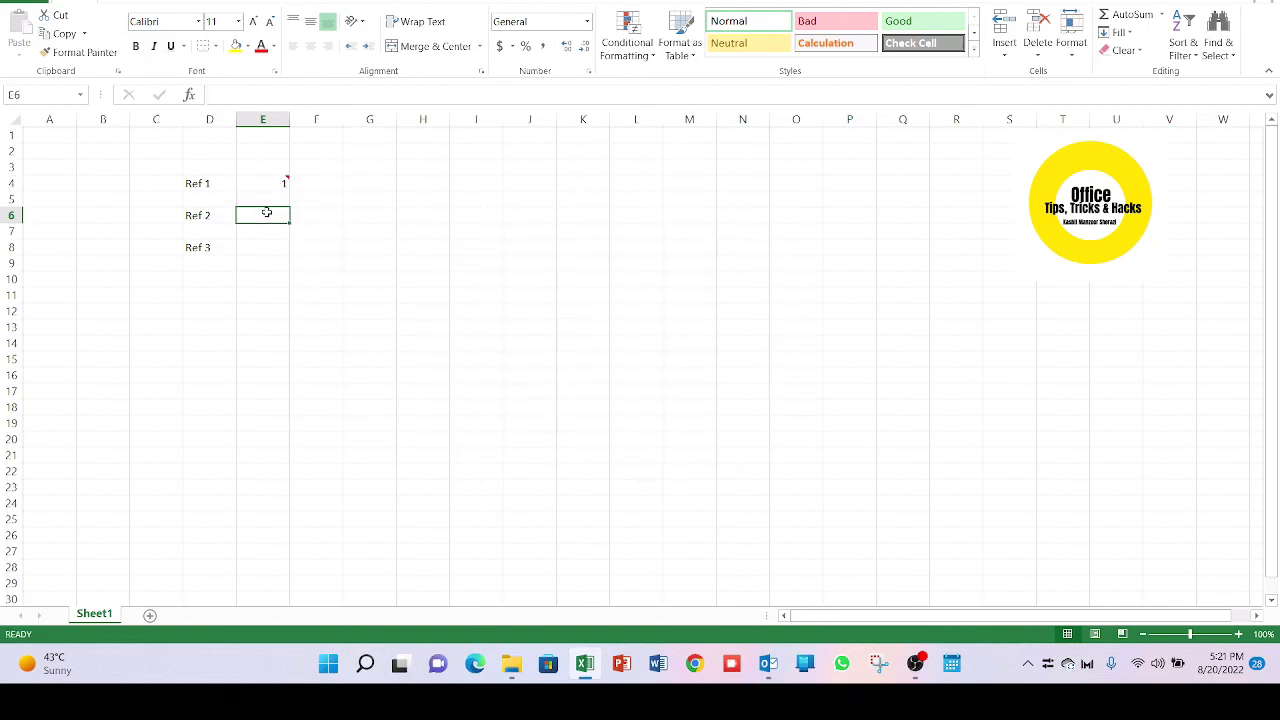
{"action": "double_click", "coordinate": [267, 213]}
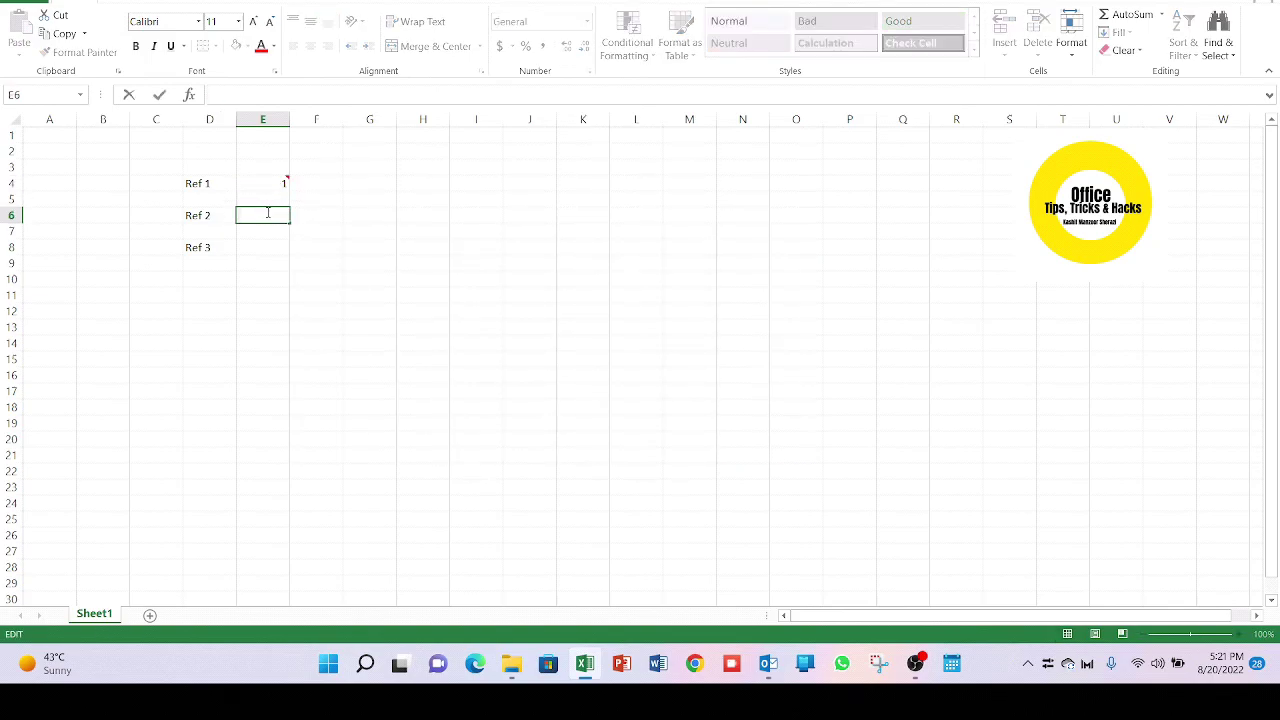
{"action": "type", "text": "2"}
{"action": "key", "text": "Return"}
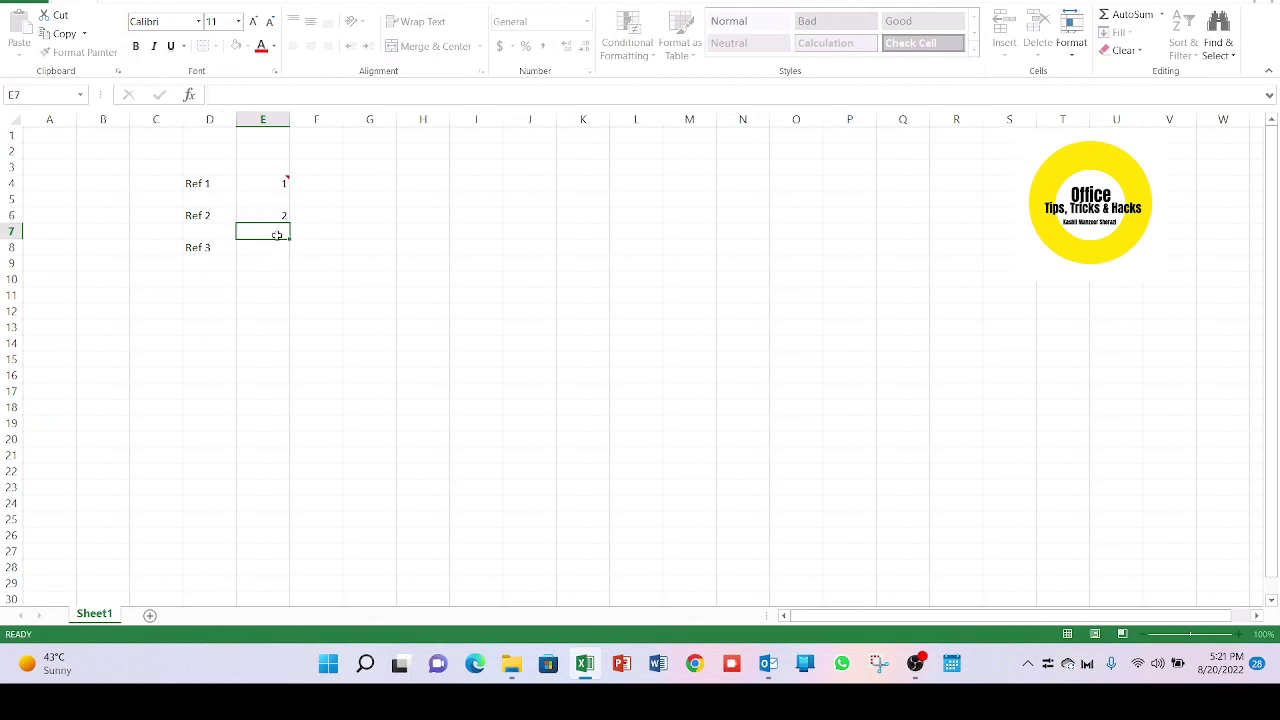
- Insert a comment on cell E6, keeping its default text
{"action": "left_click", "coordinate": [269, 215]}
{"action": "right_click", "coordinate": [270, 216]}
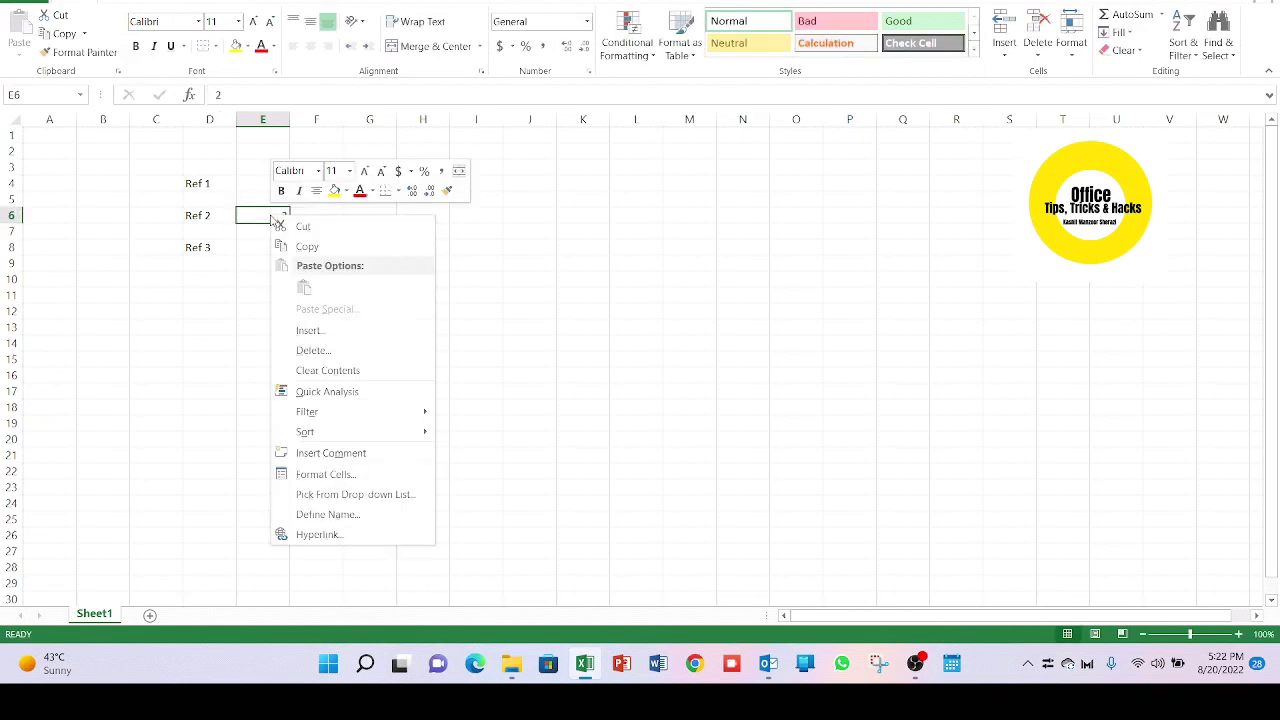
{"action": "left_click", "coordinate": [322, 455]}
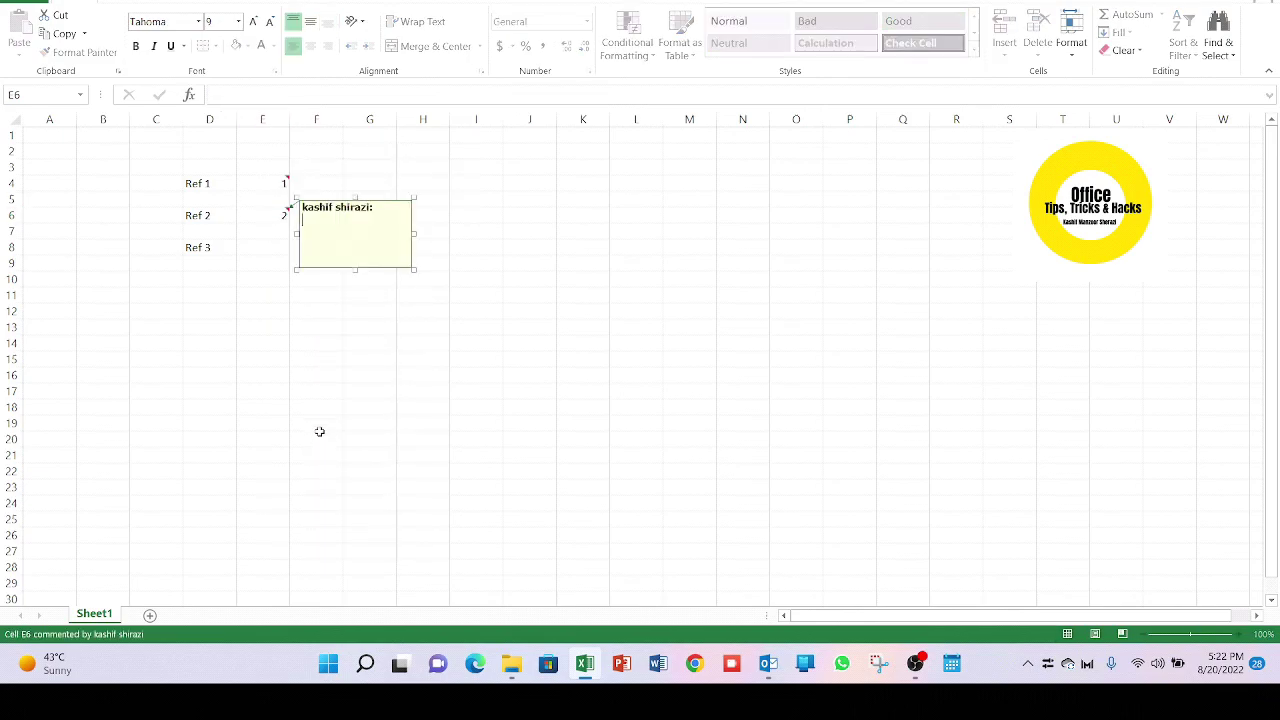
{"action": "left_click", "coordinate": [372, 198]}
{"action": "left_click", "coordinate": [276, 215]}
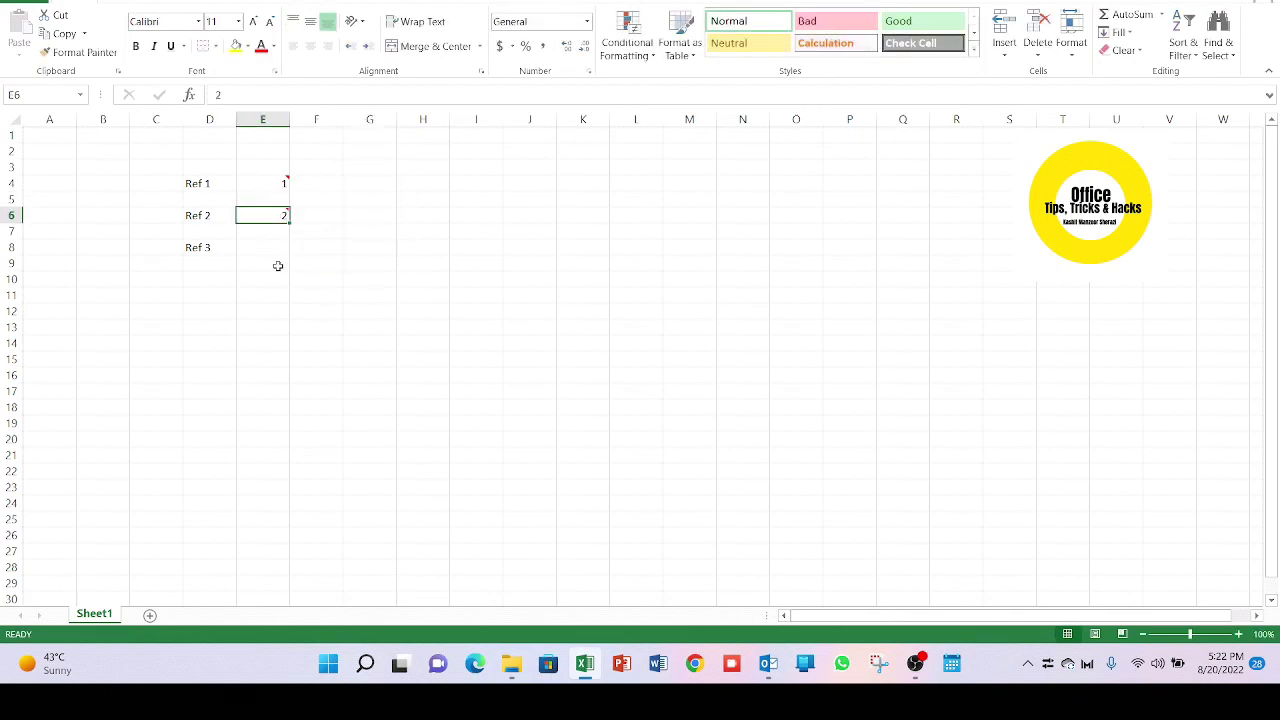
- Reopen the comment on cell E6 for editing and bring up the picture fill effects in its comment formatting
{"action": "right_click", "coordinate": [274, 218]}
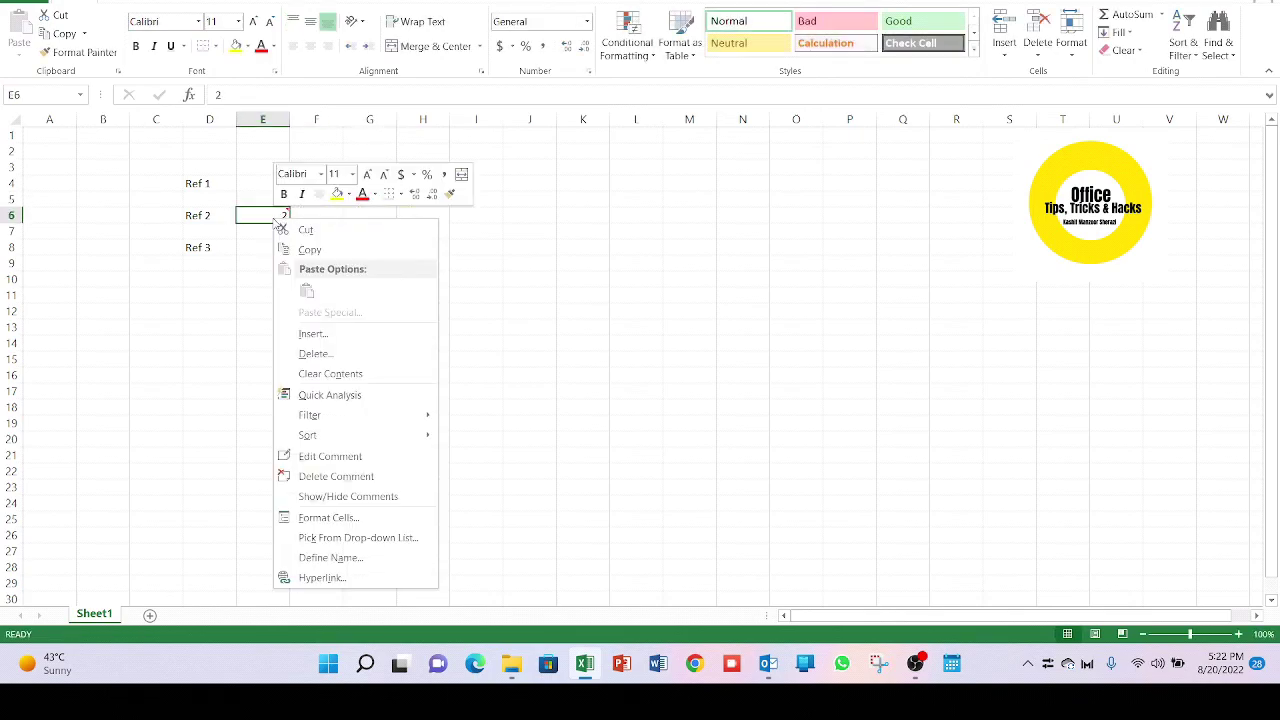
{"action": "left_click", "coordinate": [318, 455]}
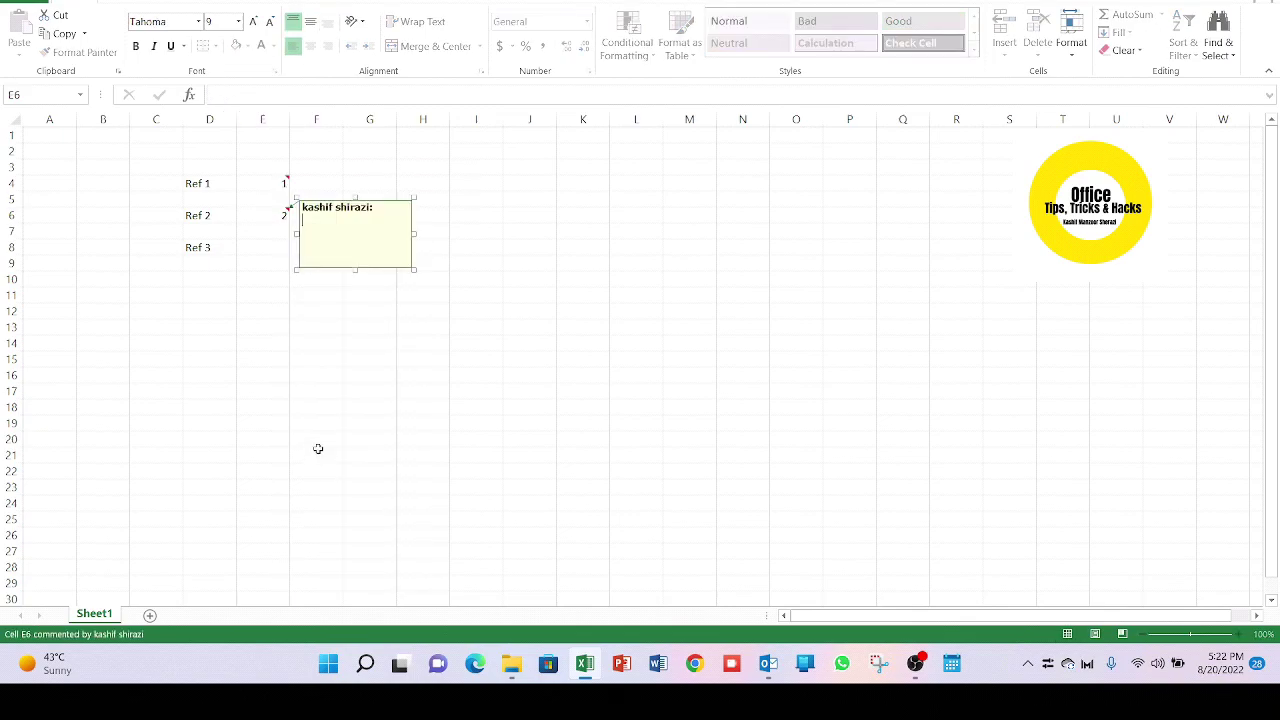
{"action": "right_click", "coordinate": [372, 199]}
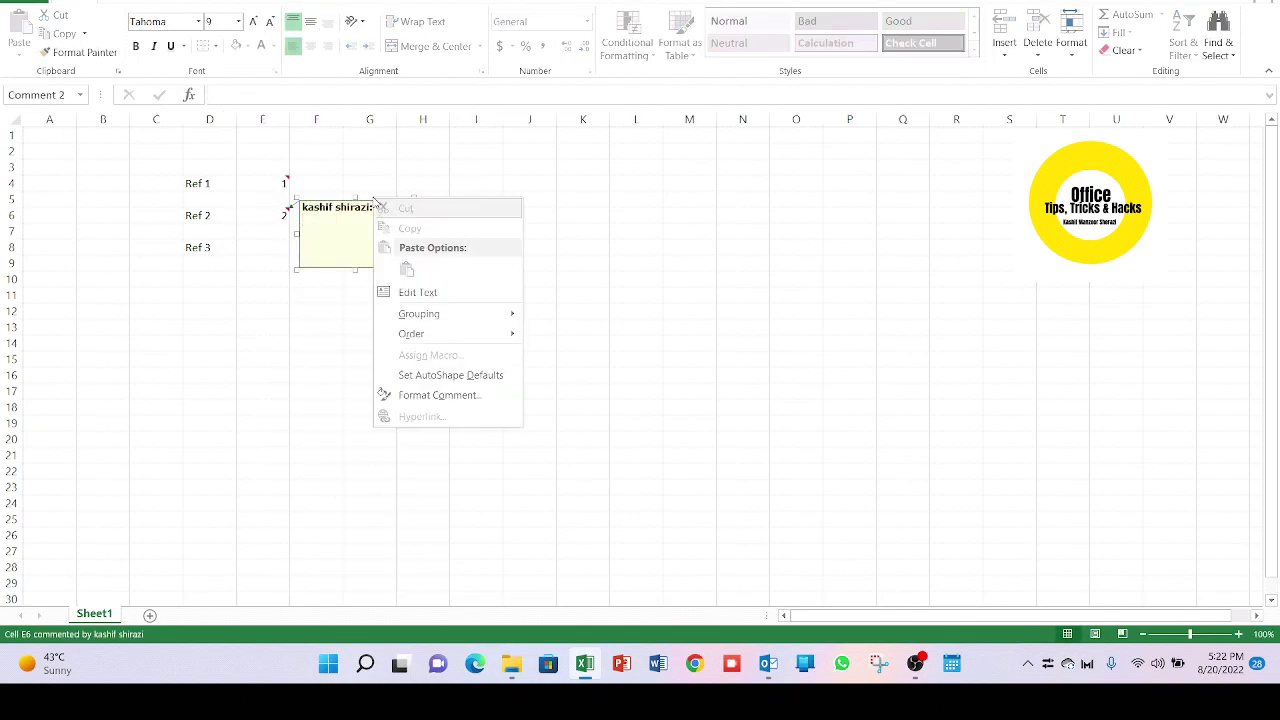
{"action": "left_click", "coordinate": [421, 396]}
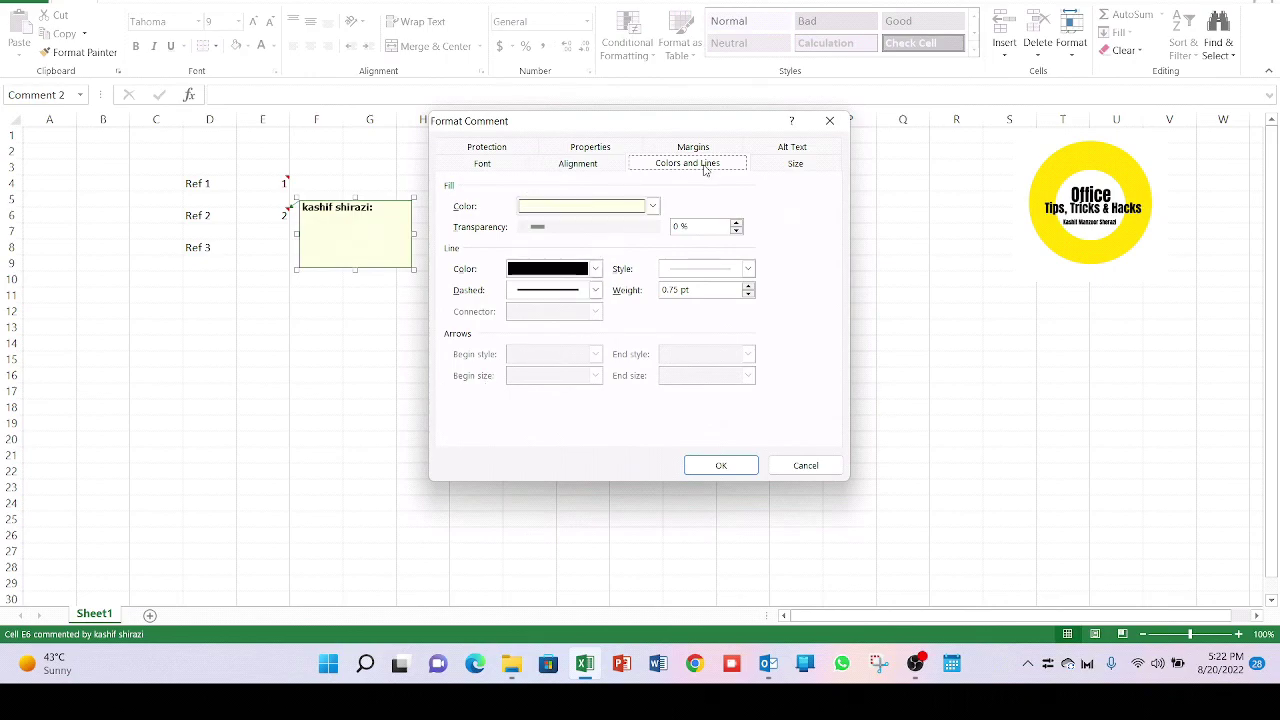
{"action": "left_click", "coordinate": [652, 207]}
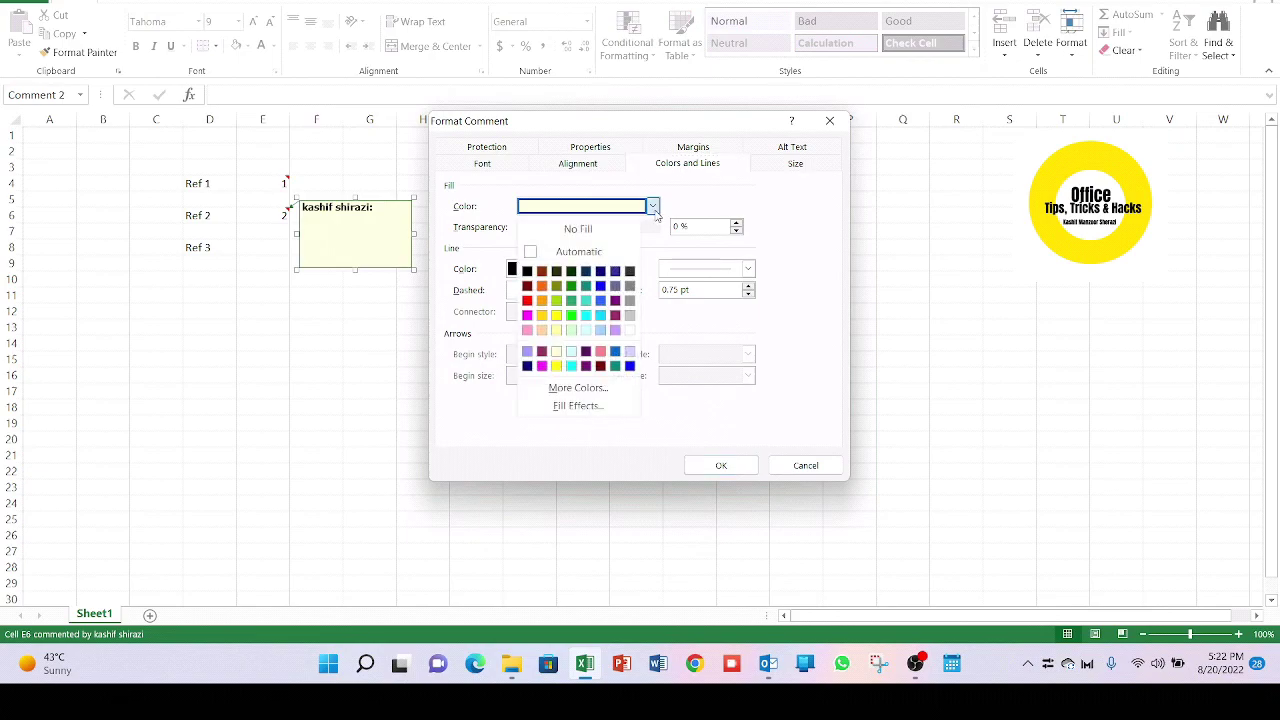
{"action": "left_click", "coordinate": [588, 401]}
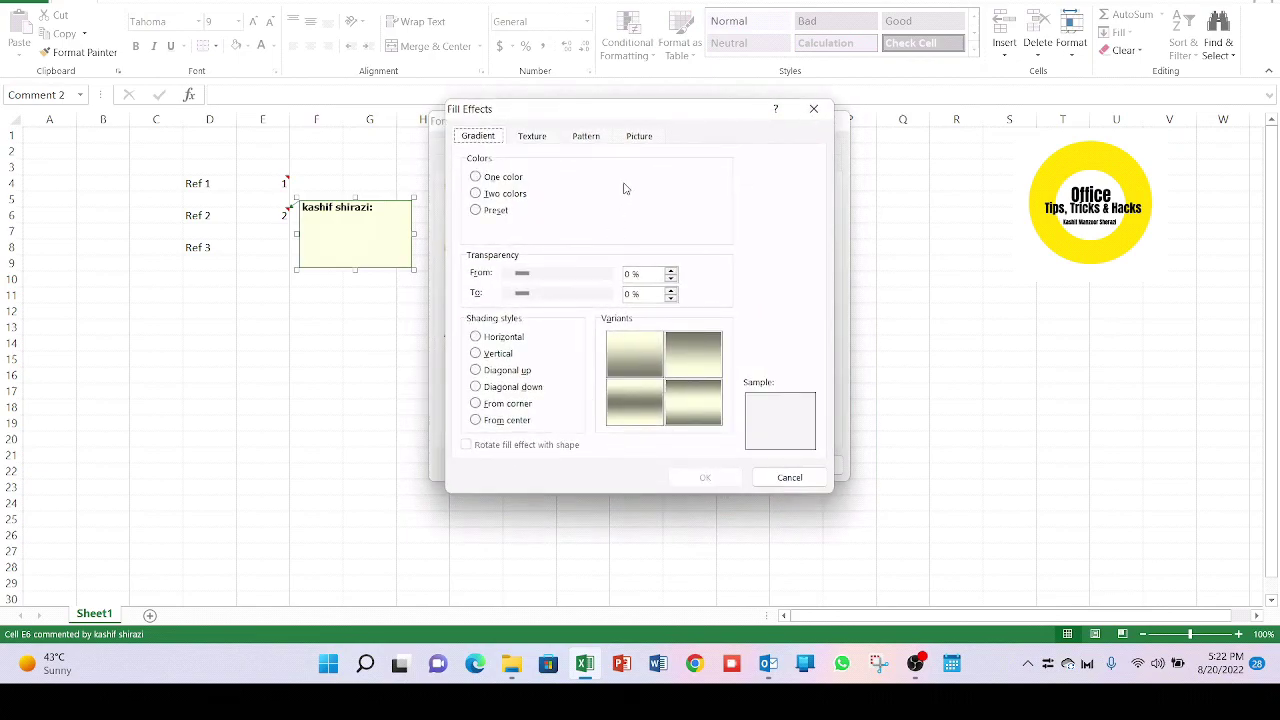
{"action": "left_click", "coordinate": [651, 140]}
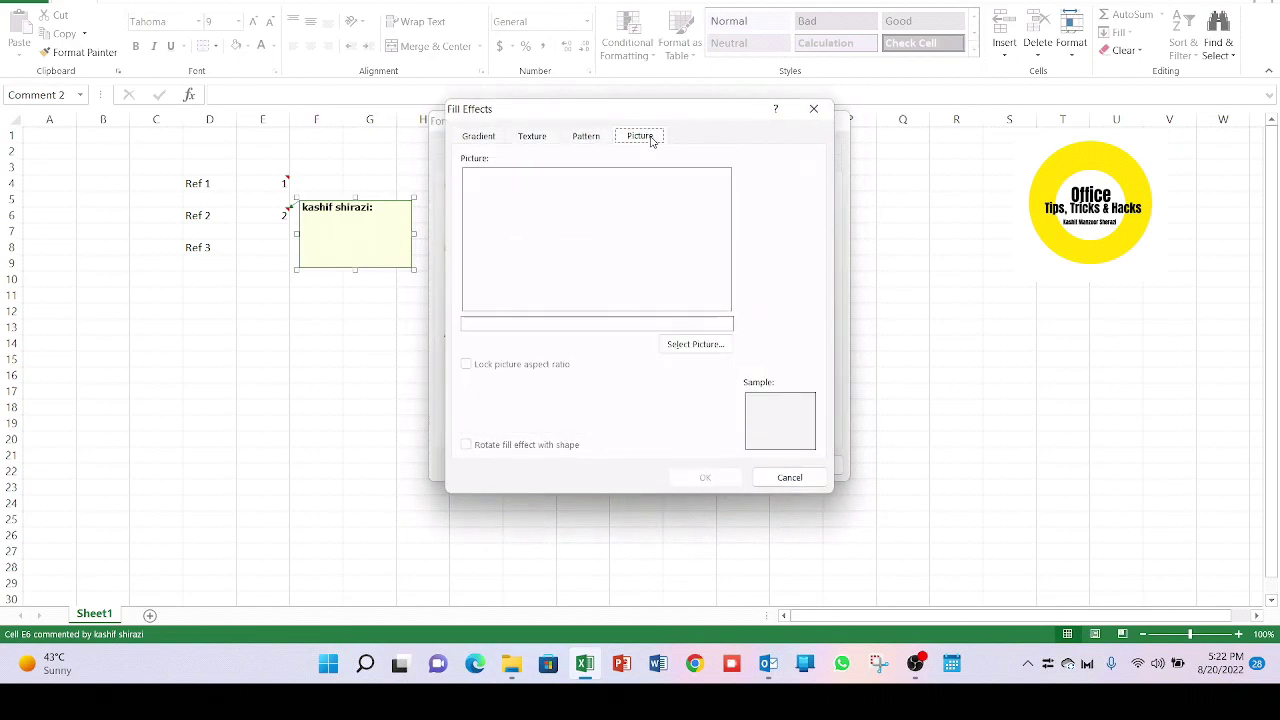
- Fill the E6 comment with the picture file "Eat something" from the Desktop folder and apply the comment formatting
{"action": "left_click", "coordinate": [706, 346]}
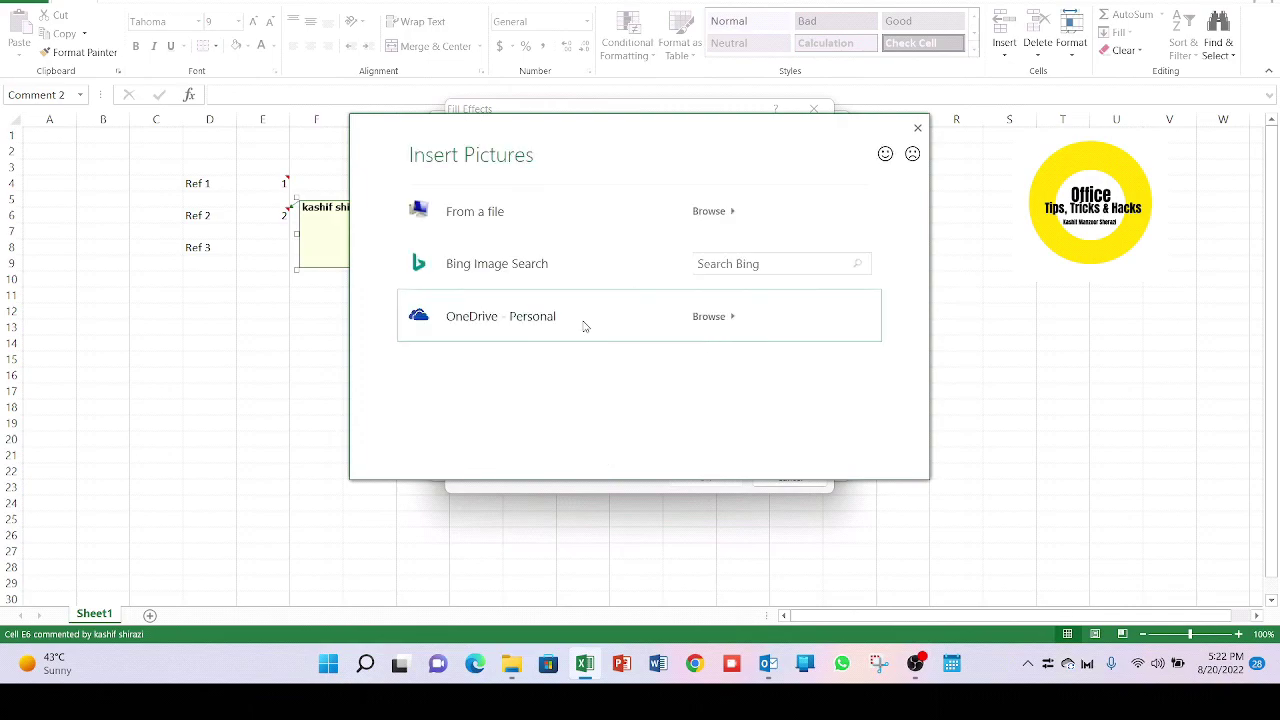
{"action": "left_click", "coordinate": [490, 209]}
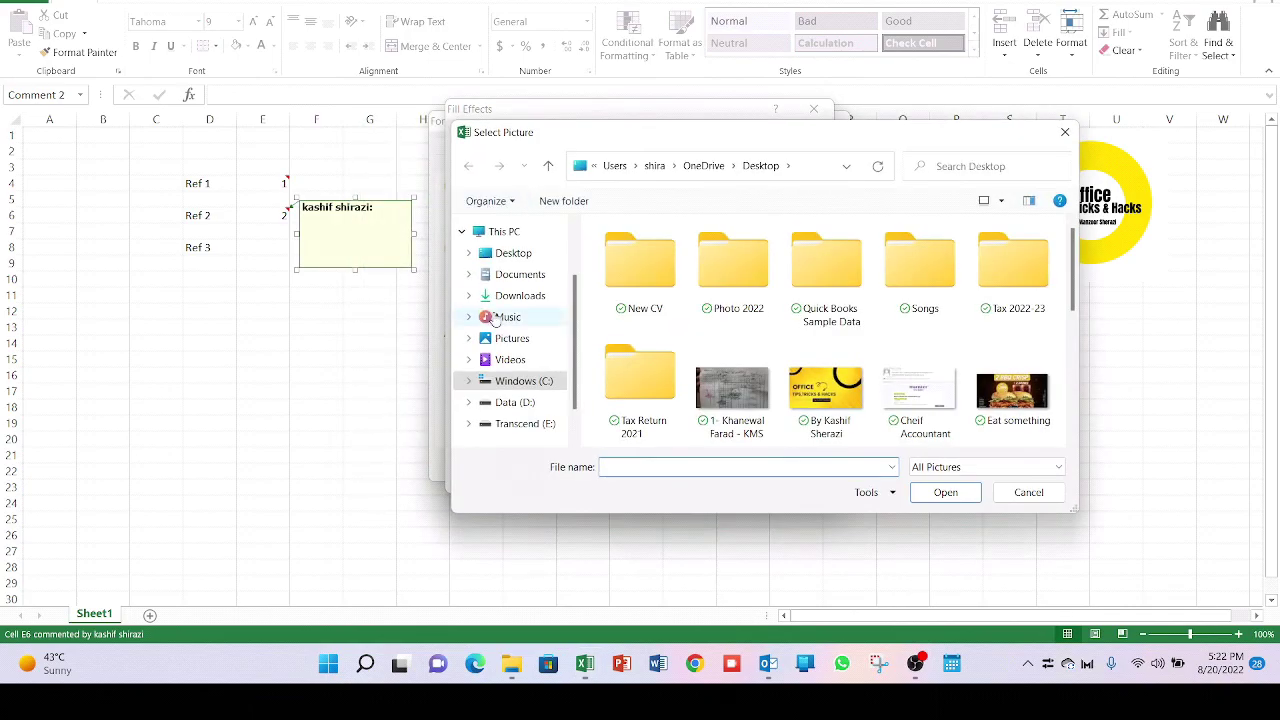
{"action": "left_click", "coordinate": [1015, 408]}
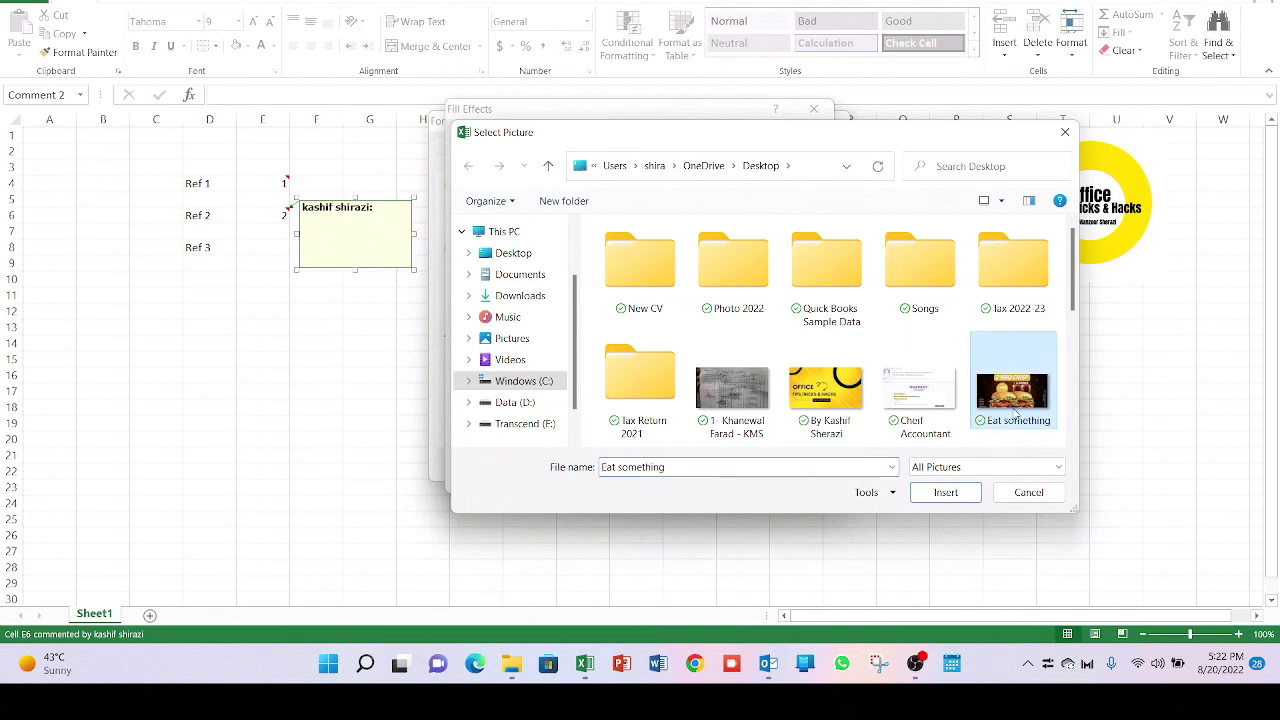
{"action": "left_click", "coordinate": [946, 493]}
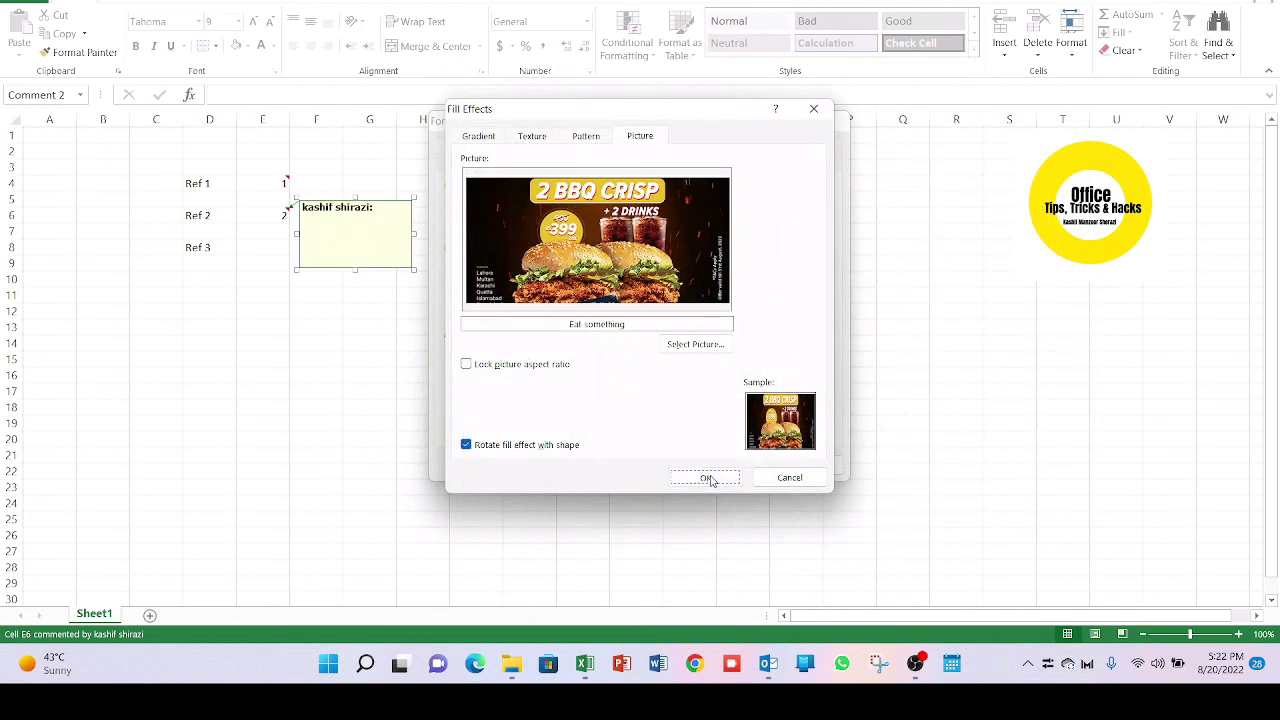
{"action": "left_click", "coordinate": [707, 479]}
{"action": "left_click", "coordinate": [724, 466]}
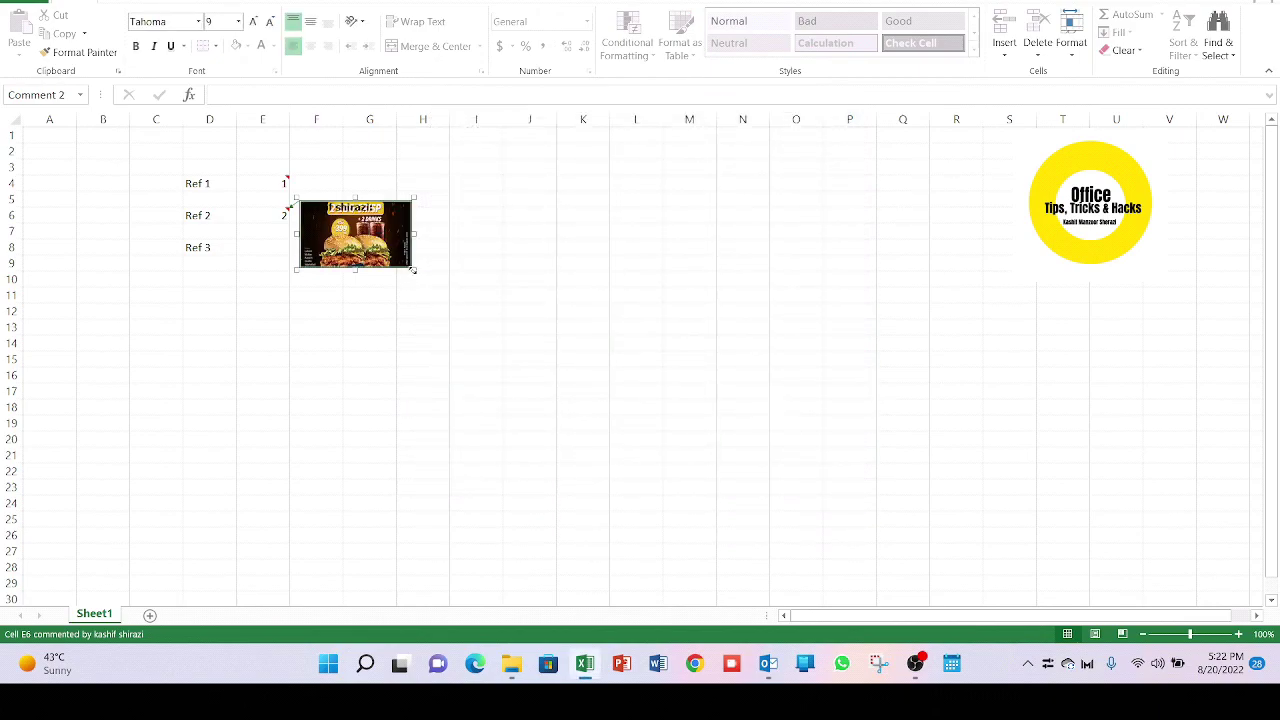
- Enlarge the E6 picture comment to span about columns F to O and rows 5 to 26, then preview it from its cell
{"action": "left_click_drag", "start_coordinate": [413, 269], "coordinate": [829, 539]}
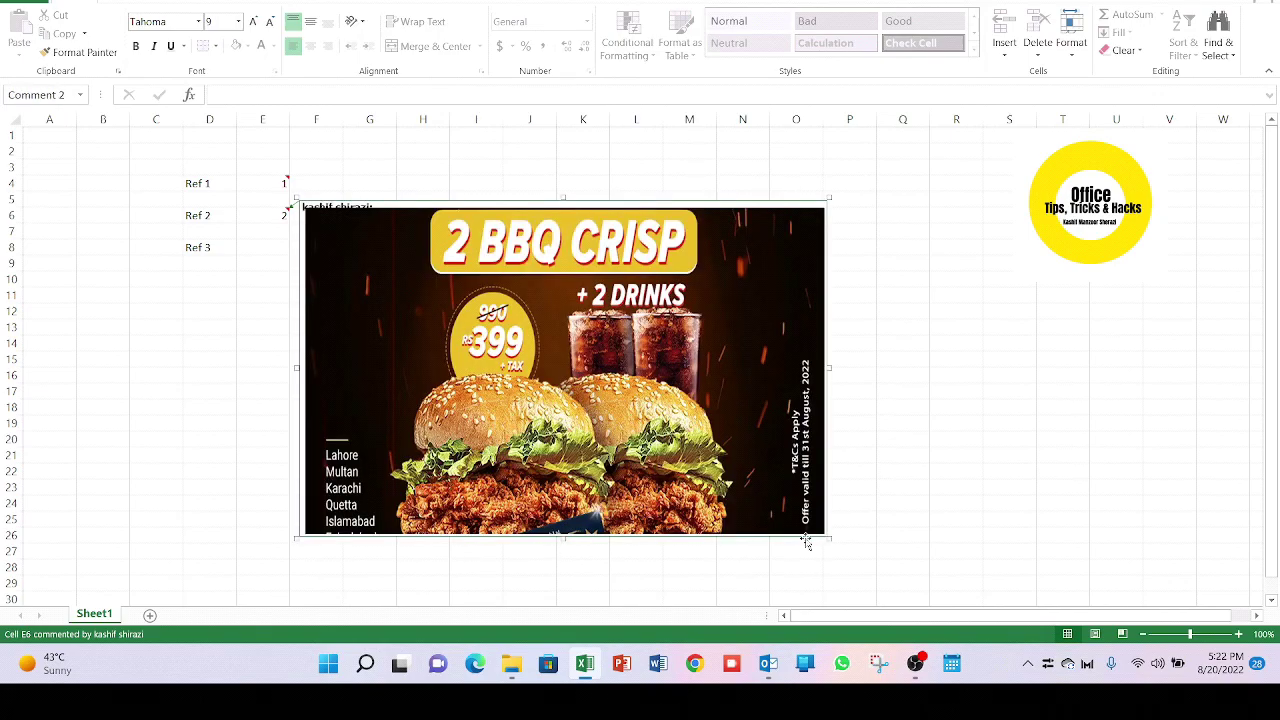
{"action": "left_click", "coordinate": [249, 222]}
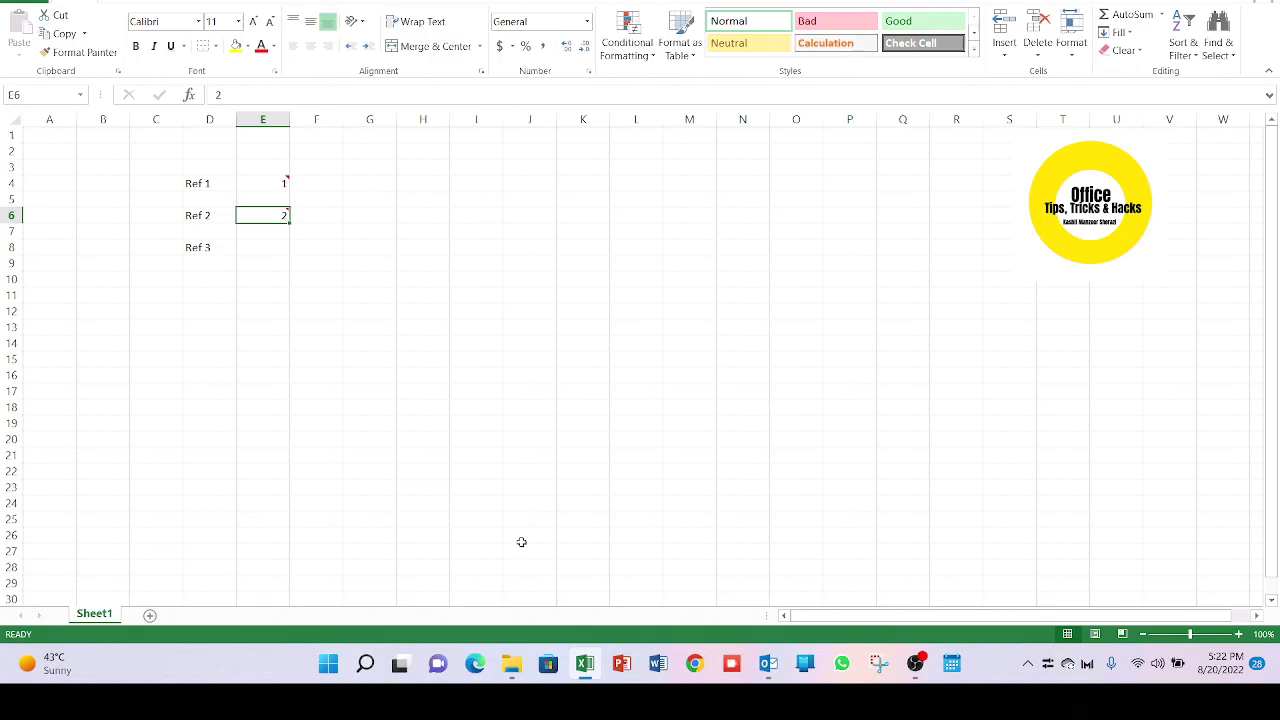
{"action": "mouse_move", "coordinate": [265, 213]}
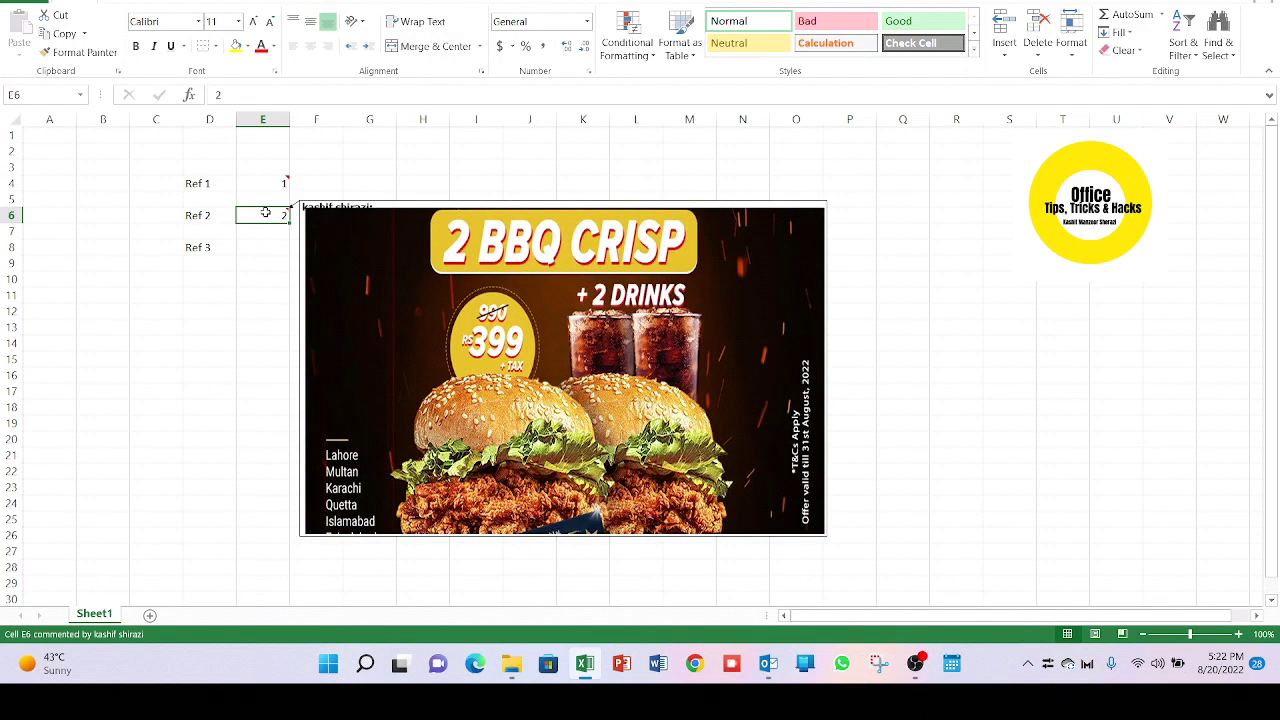